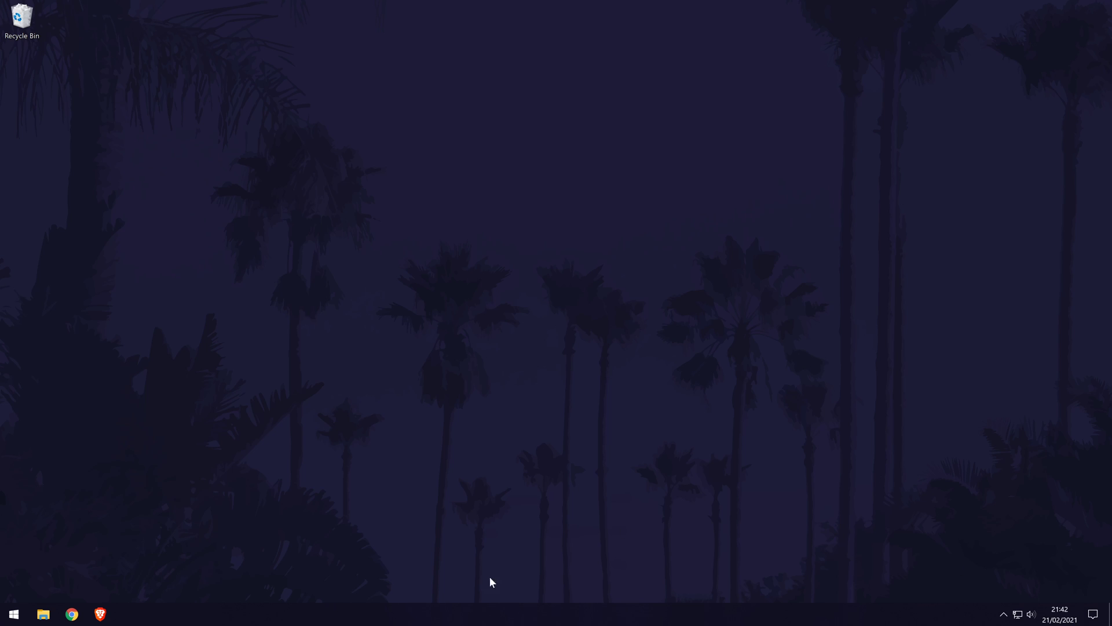
# - Open Device Manager and expand the display adaptors to select the NVIDIA GeForce RTX 2060
pyautogui.click(13, 614)
pyautogui.write('dev')
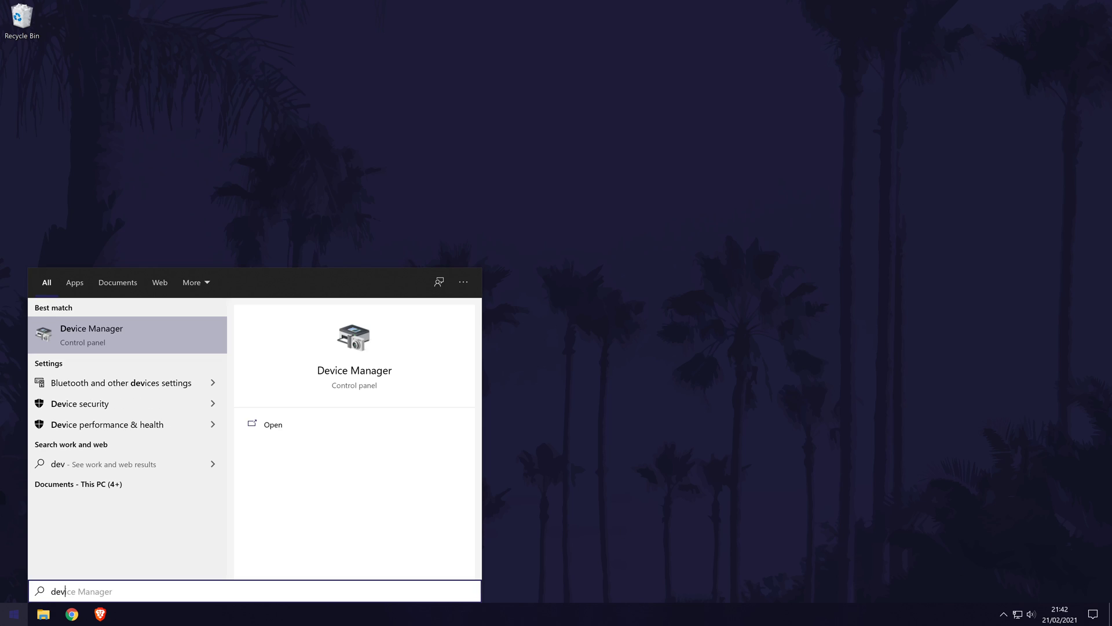
pyautogui.click(110, 336)
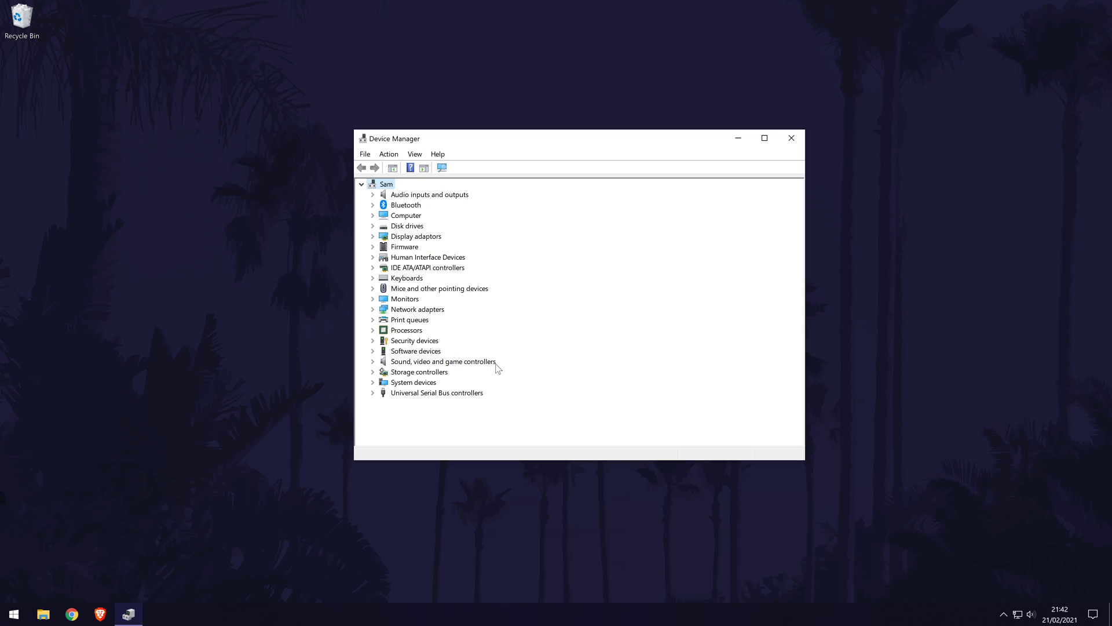
pyautogui.click(400, 237)
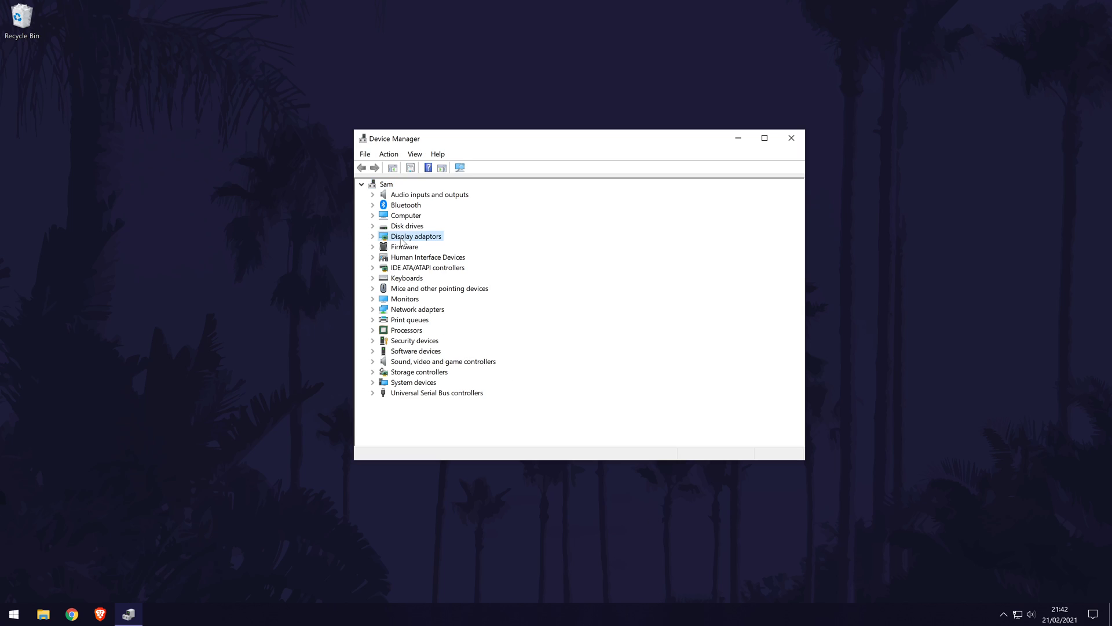
pyautogui.click(372, 236)
pyautogui.click(451, 248)
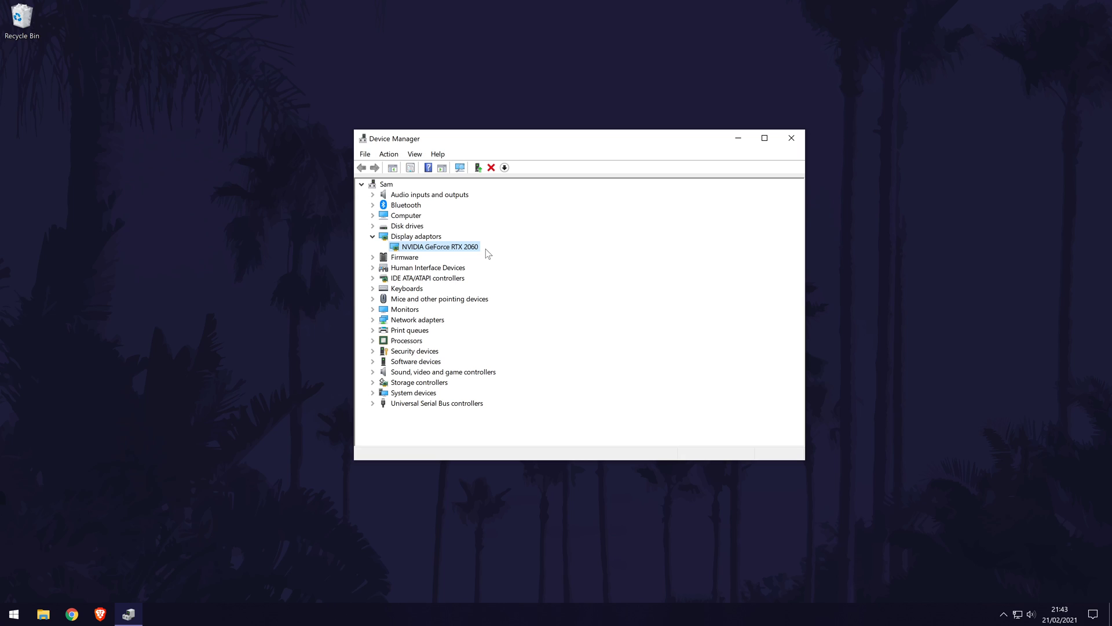
# - View the driver update search options for the NVIDIA GeForce RTX 2060, and close its update and properties dialogs
pyautogui.doubleClick(461, 248)
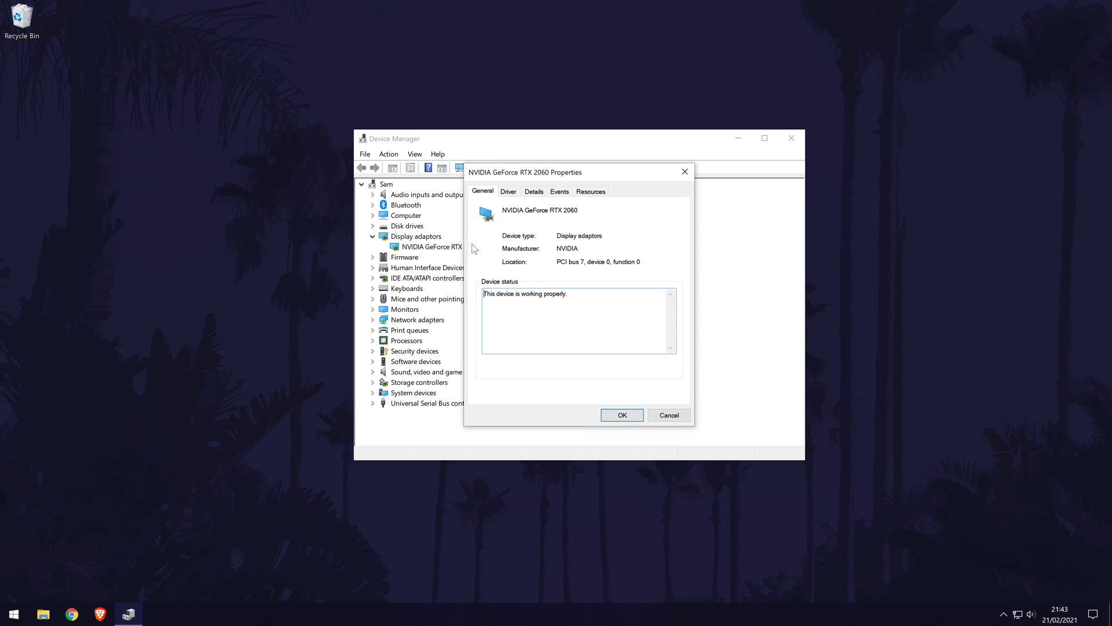
pyautogui.click(508, 191)
pyautogui.click(519, 320)
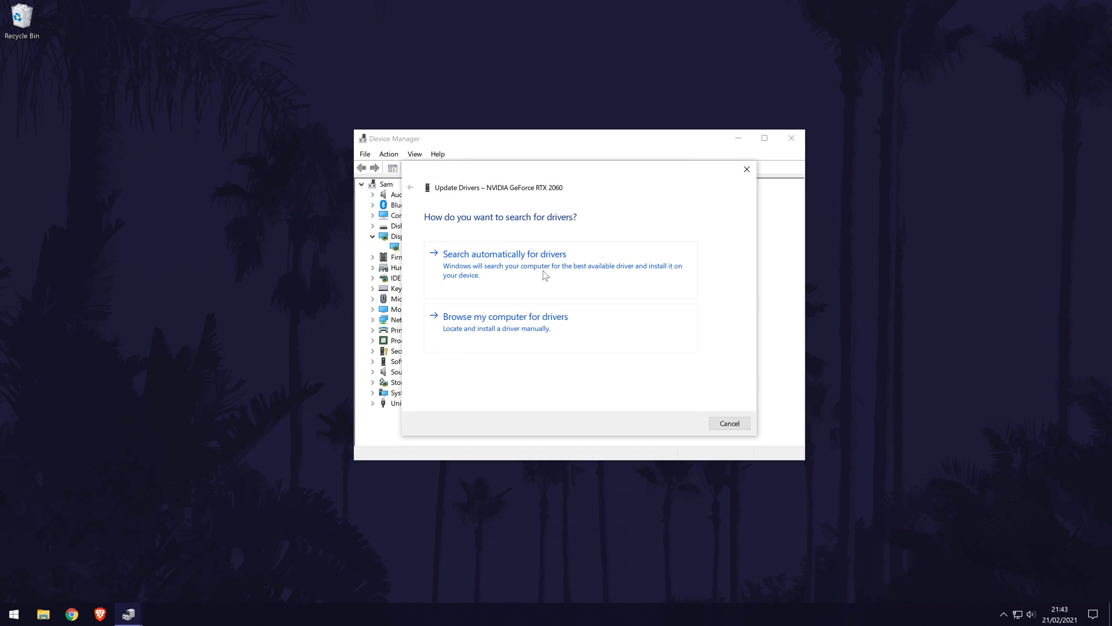
pyautogui.click(747, 169)
pyautogui.click(685, 171)
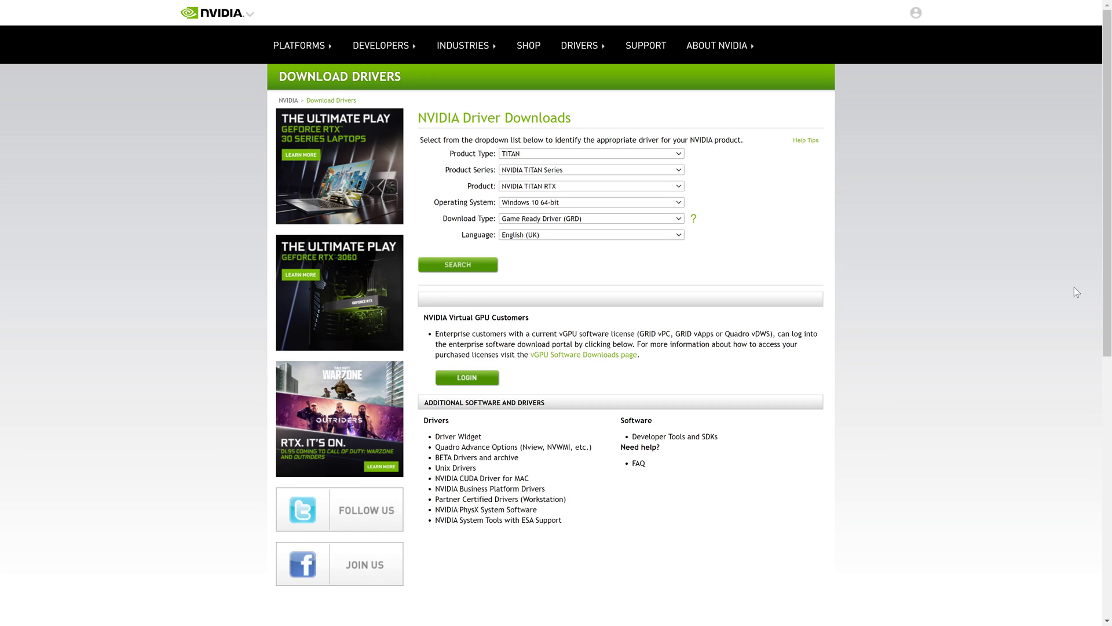
# - On the NVIDIA driver download page, set the product type to GeForce and the series to GeForce RTX 20 Series
pyautogui.click(587, 153)
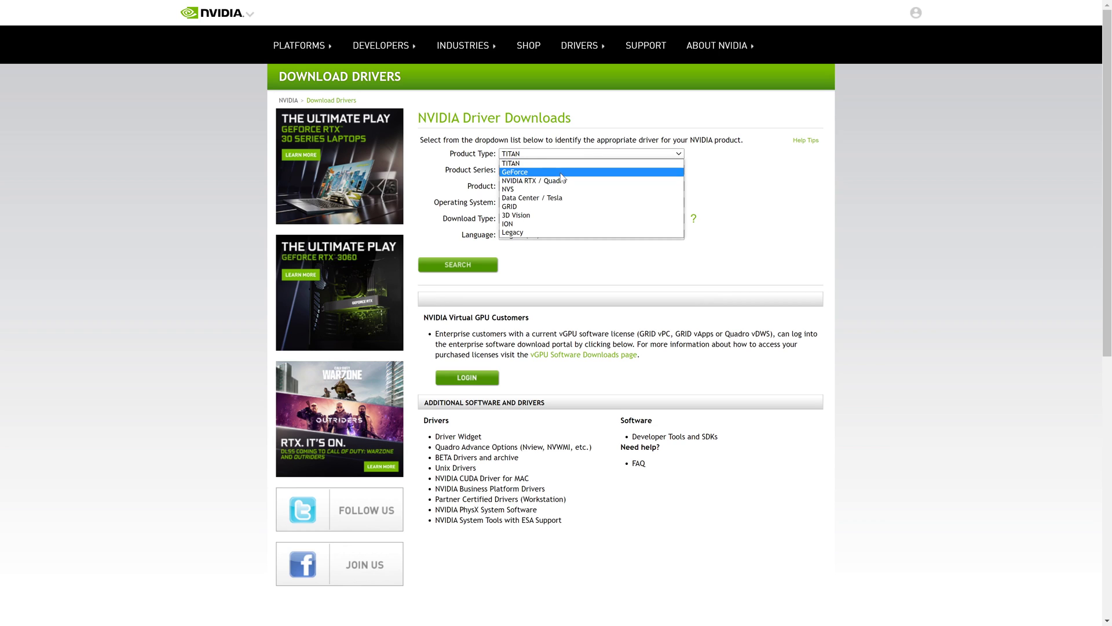
pyautogui.click(527, 172)
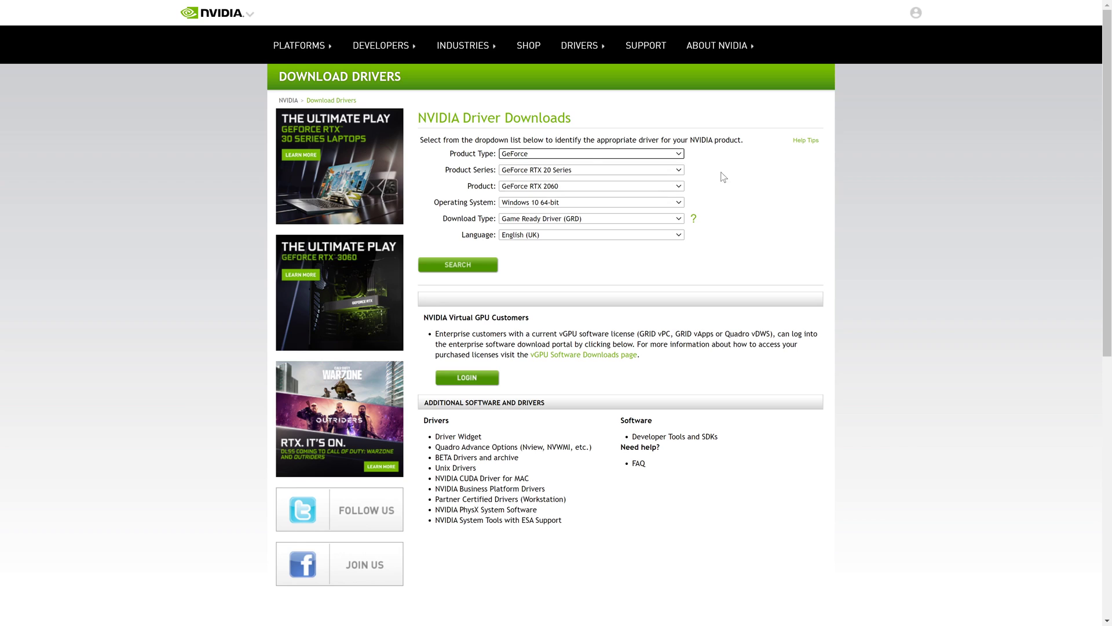
pyautogui.click(567, 172)
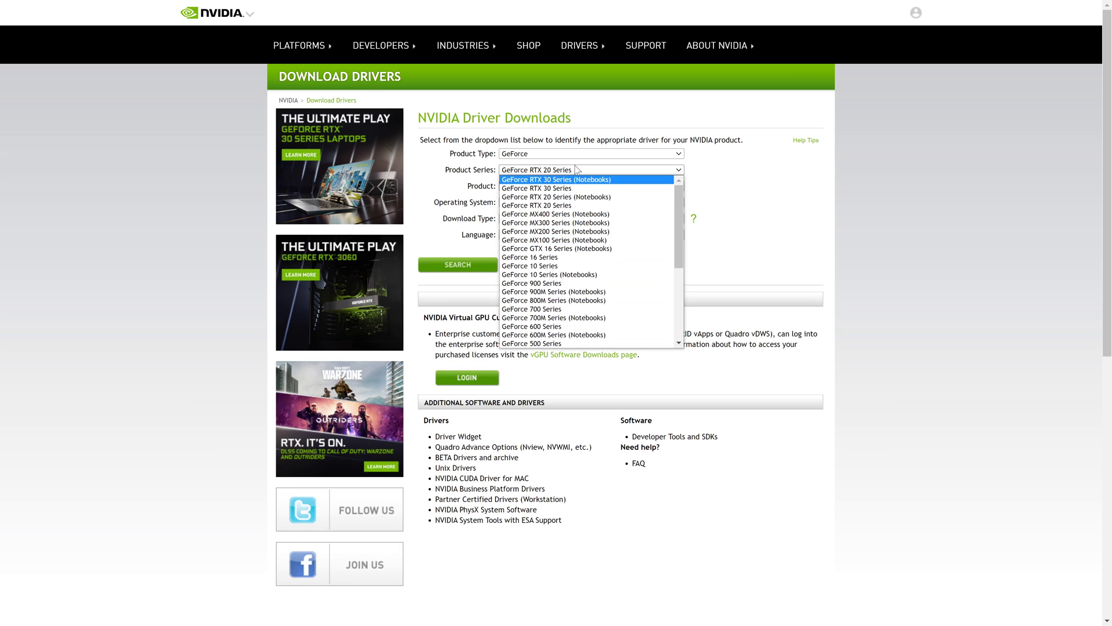
pyautogui.scroll(-1, 580, 341)
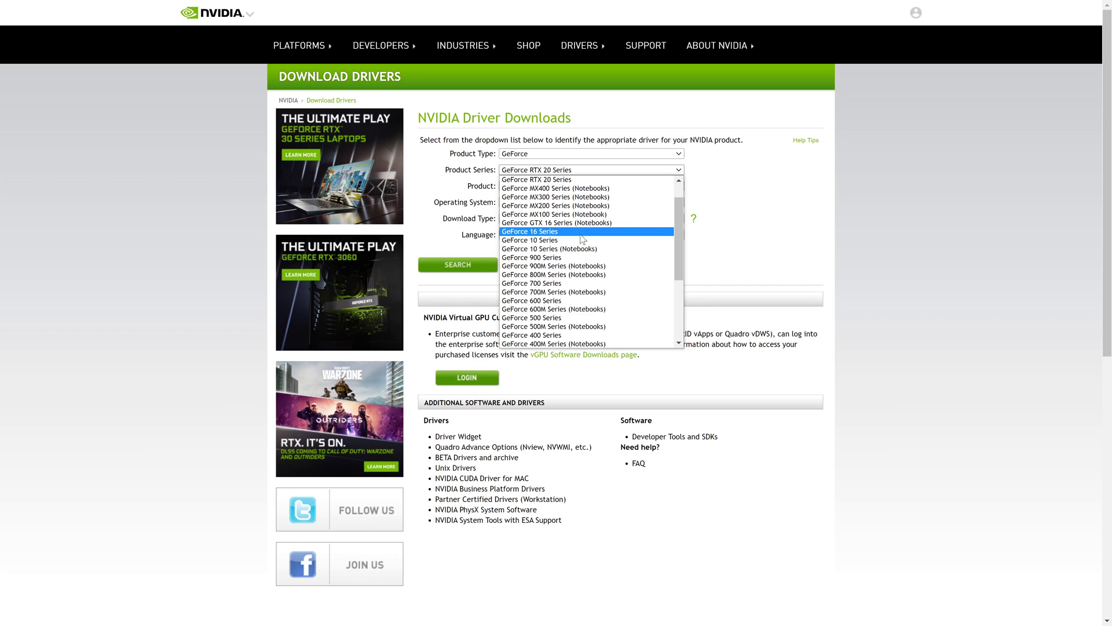
pyautogui.scroll(1, 576, 182)
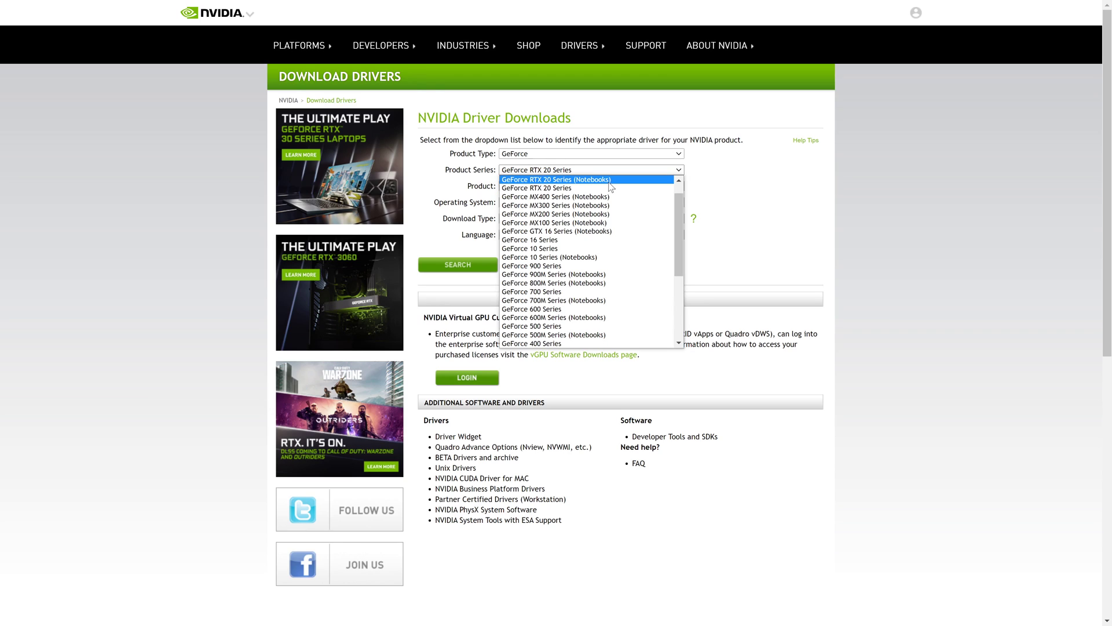
pyautogui.click(555, 188)
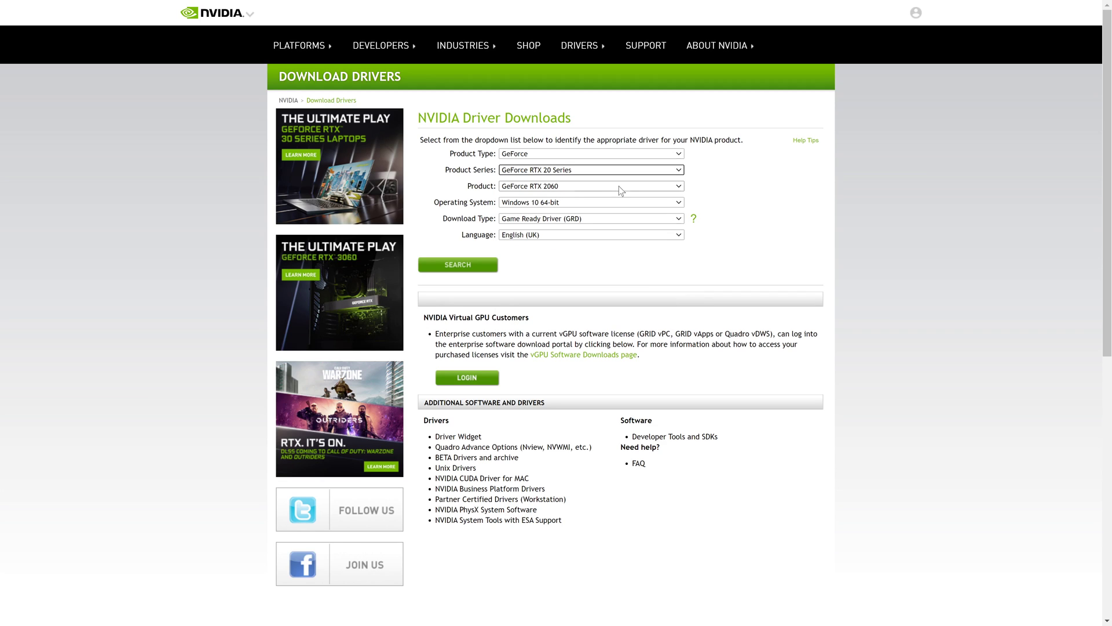
# - Choose GeForce RTX 2060 as the product and Windows 10 64-bit as the operating system
pyautogui.click(674, 187)
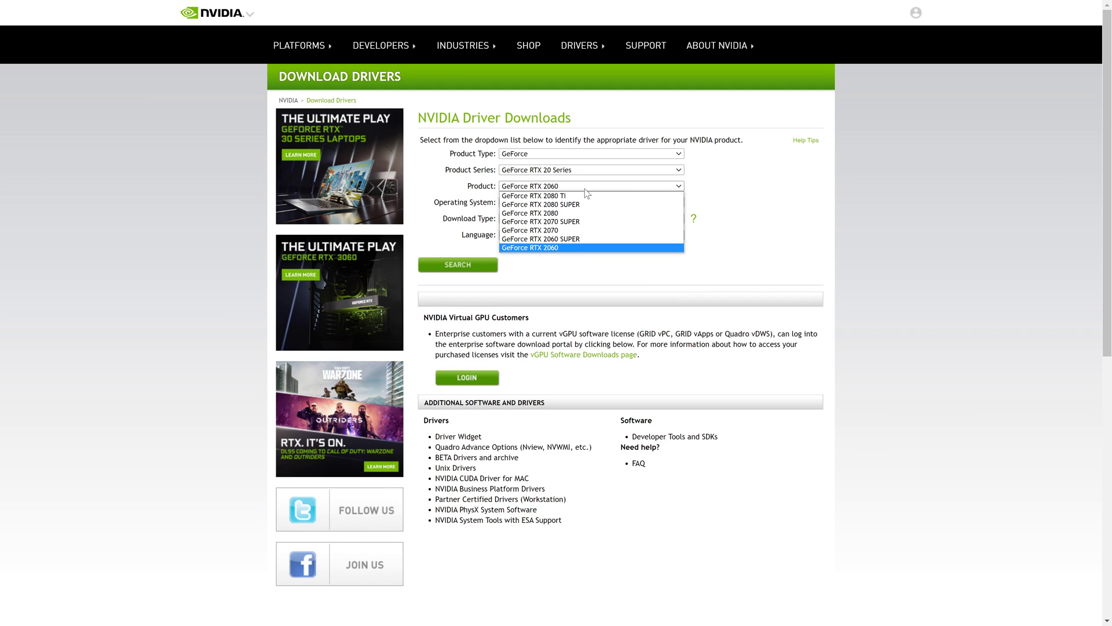
pyautogui.click(556, 248)
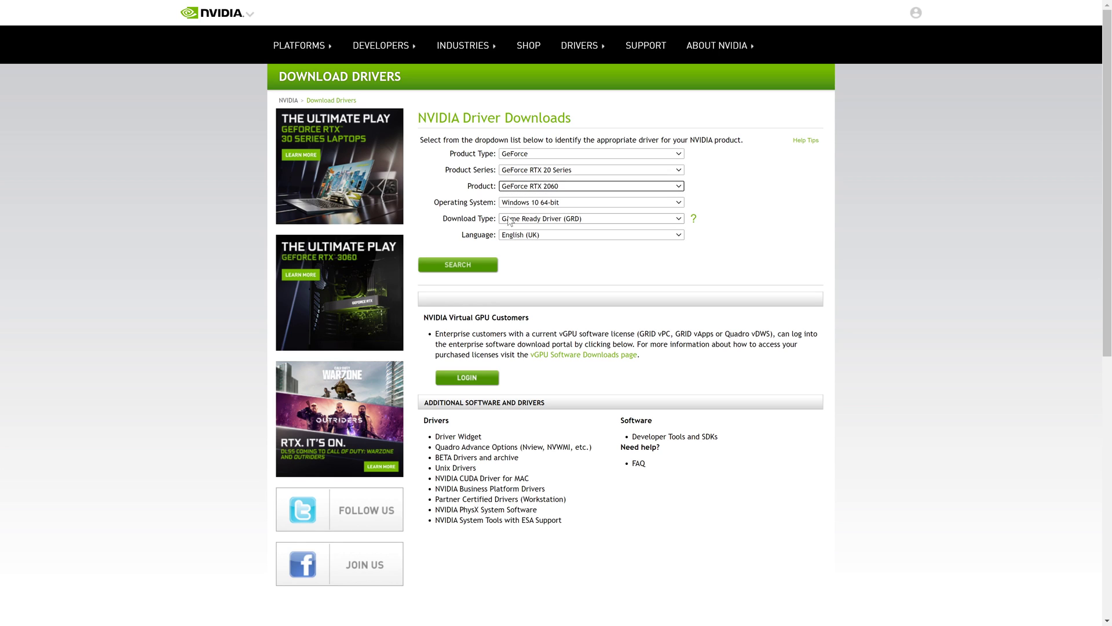
pyautogui.click(585, 202)
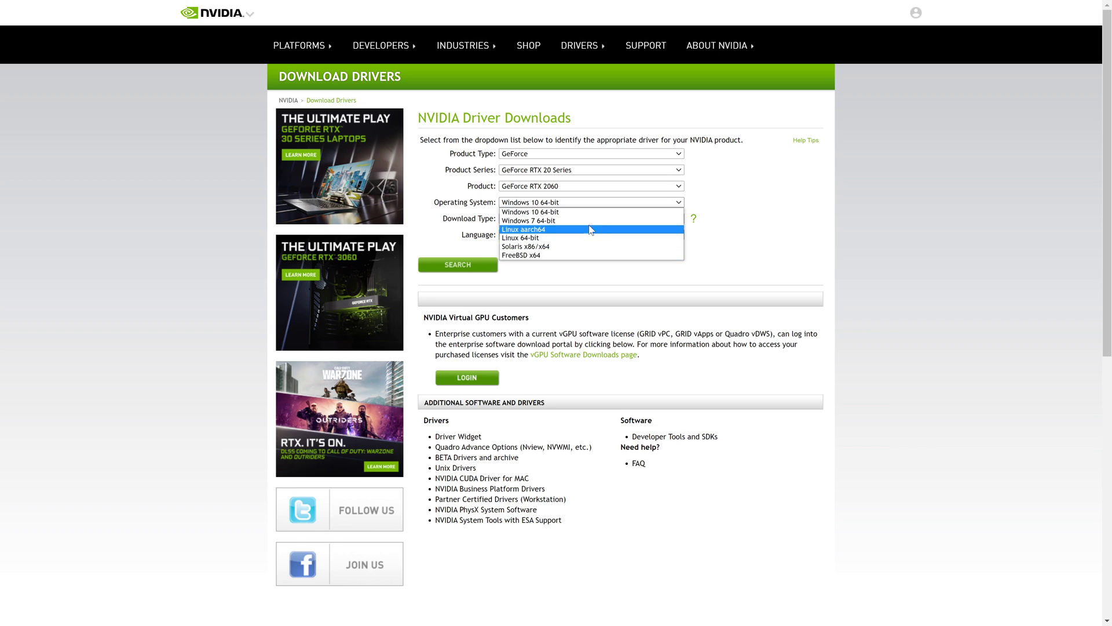
pyautogui.click(581, 212)
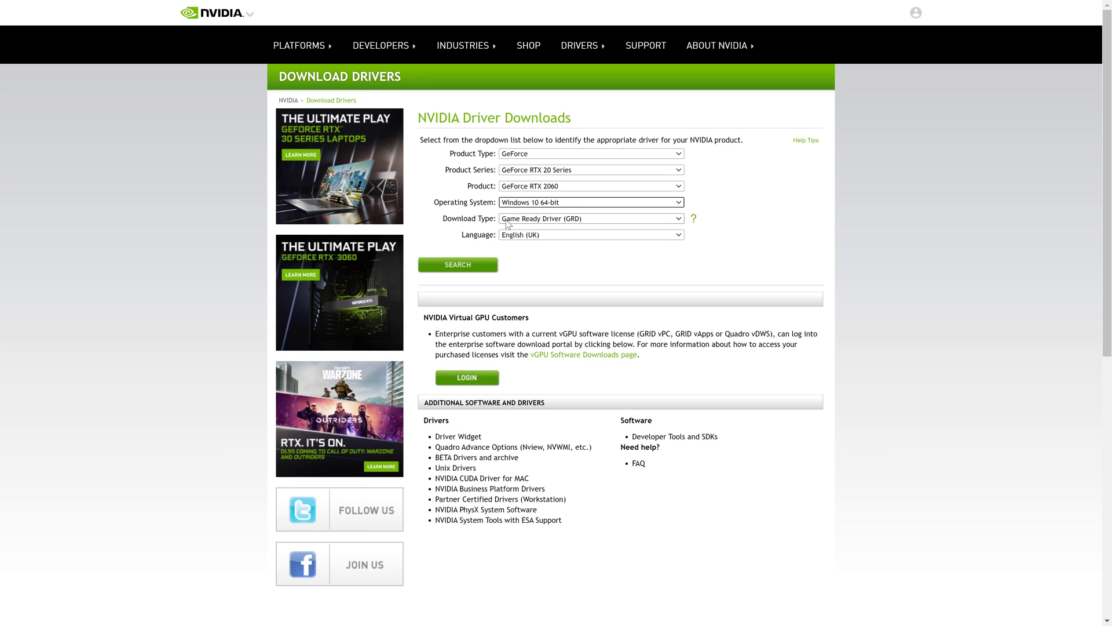
# - Keep Game Ready Driver (GRD) as the download type and read the explanation of Game Ready and Studio drivers
pyautogui.click(556, 219)
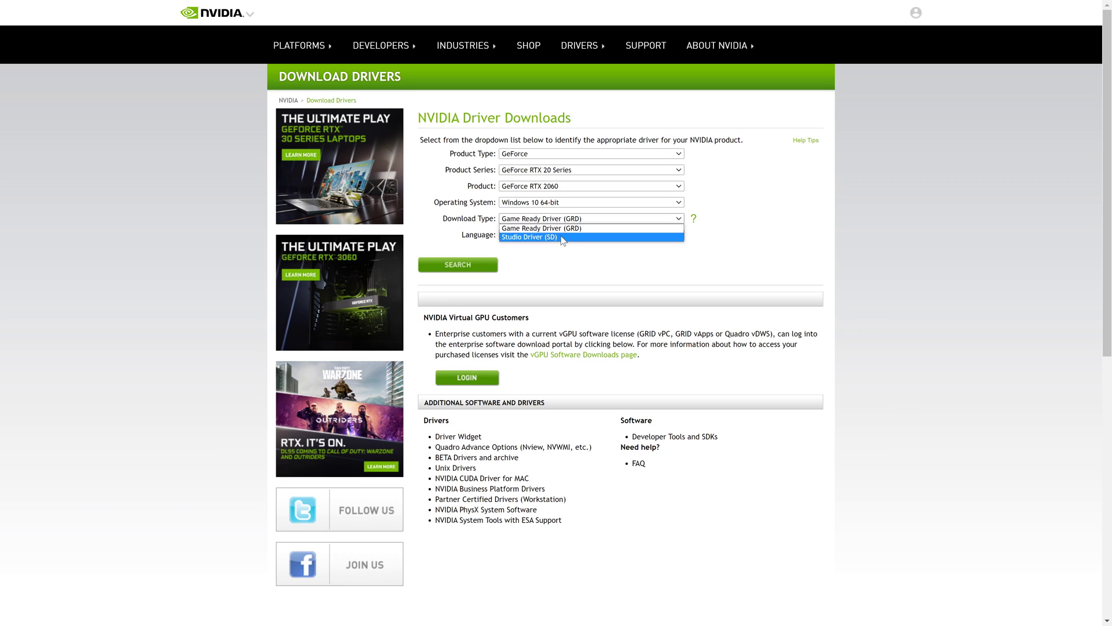
pyautogui.click(625, 219)
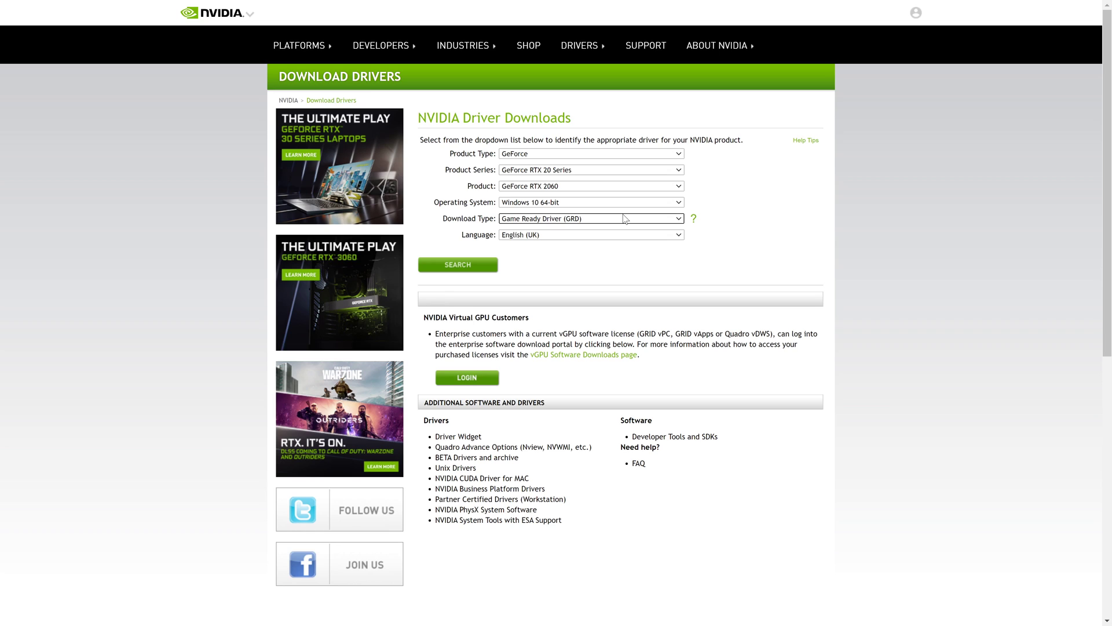
pyautogui.click(694, 220)
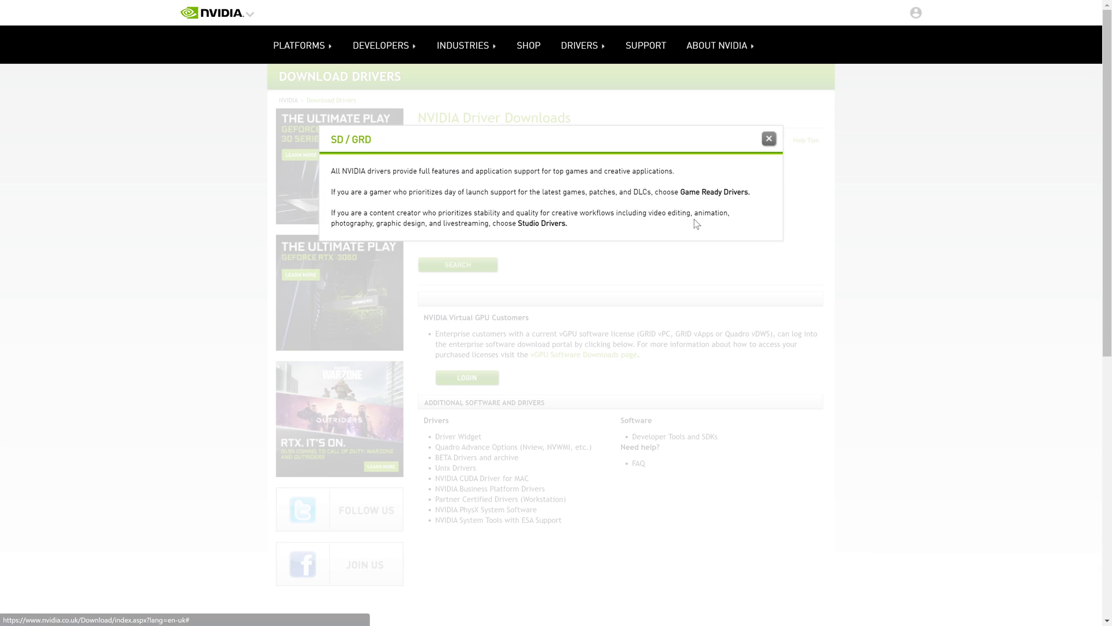
pyautogui.click(769, 140)
# - Set the driver language to English (UK) and search for the matching NVIDIA driver
pyautogui.click(530, 235)
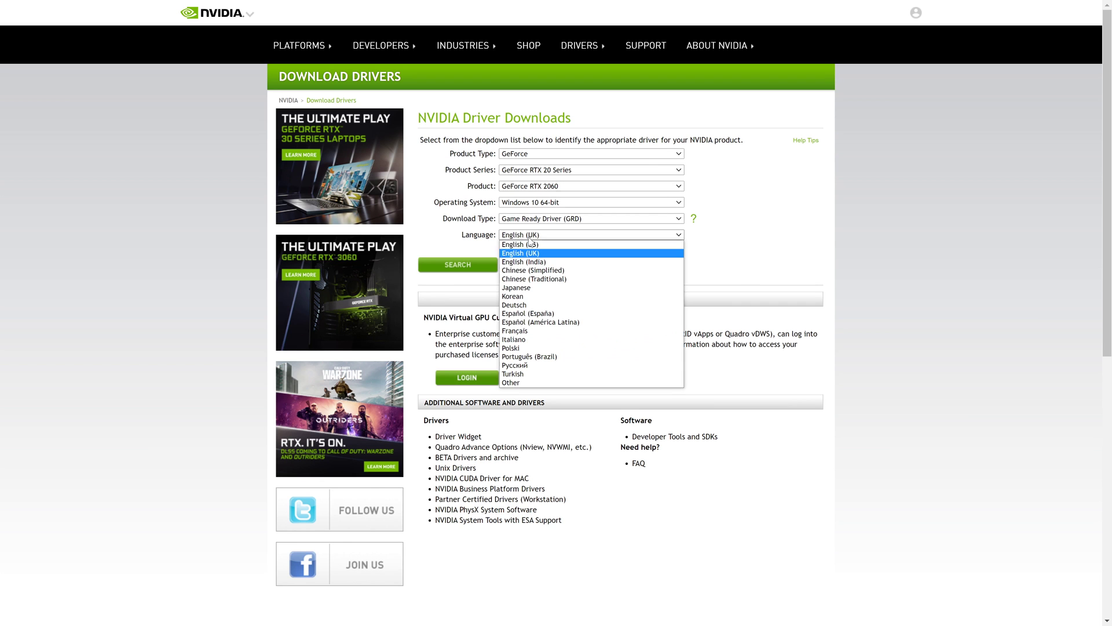
pyautogui.click(525, 253)
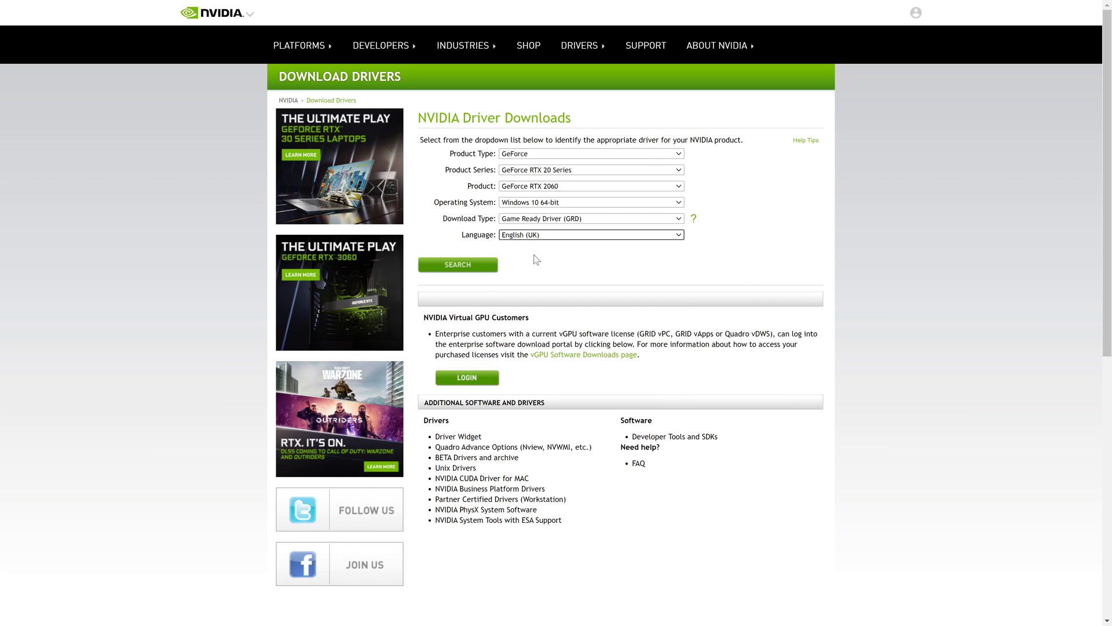
pyautogui.click(471, 270)
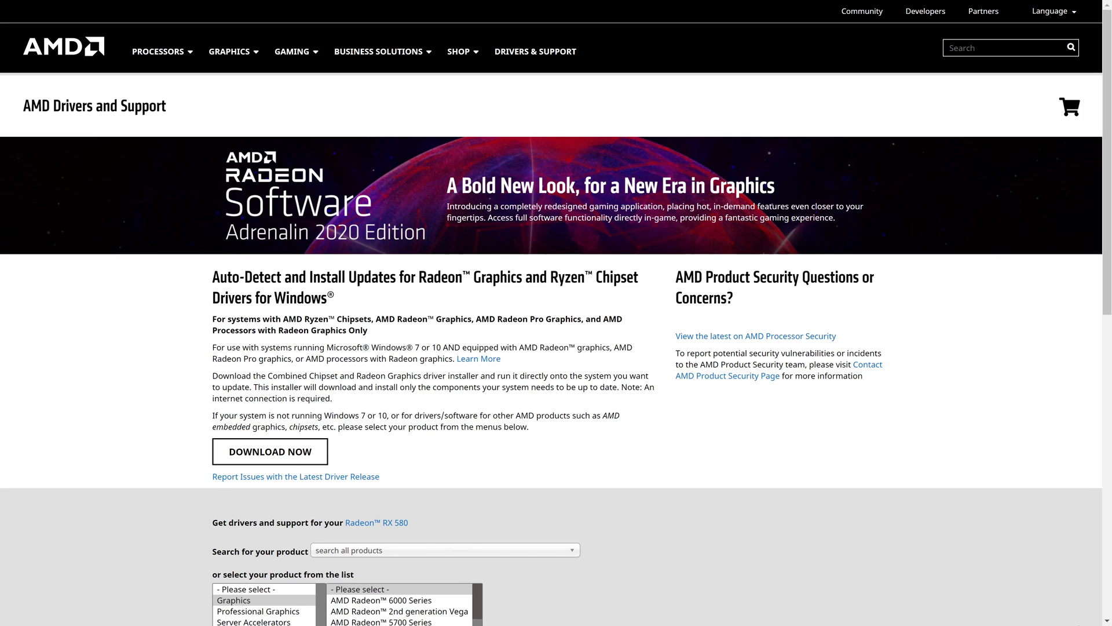
# - On the AMD Drivers and Support page, search the products for "rx 580" and pick Radeon RX 580
pyautogui.scroll(-2, 838, 603)
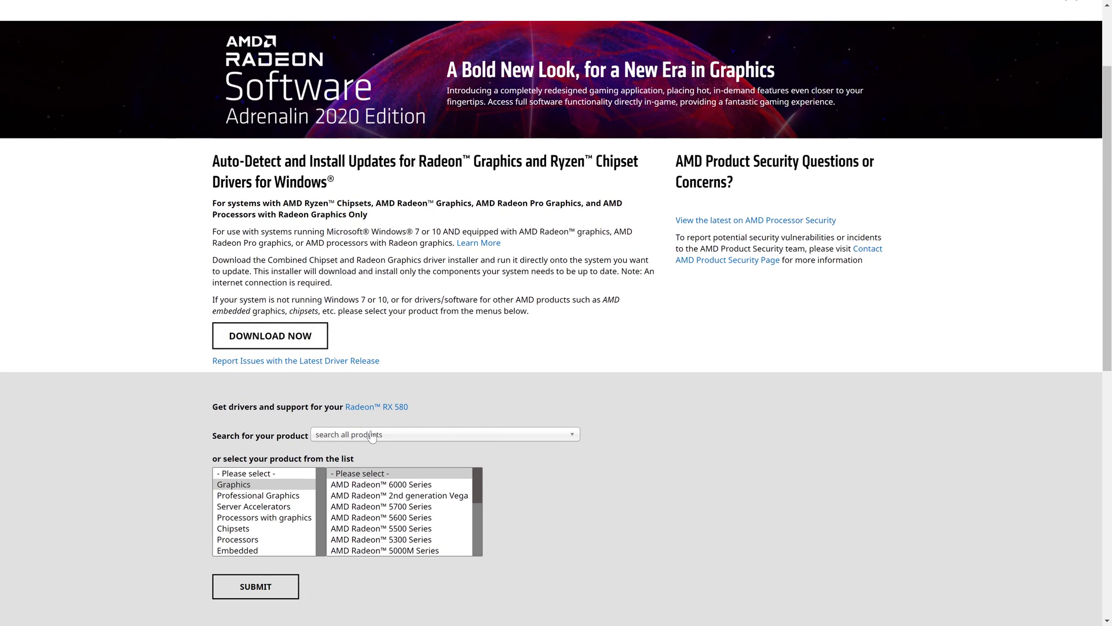
pyautogui.click(374, 435)
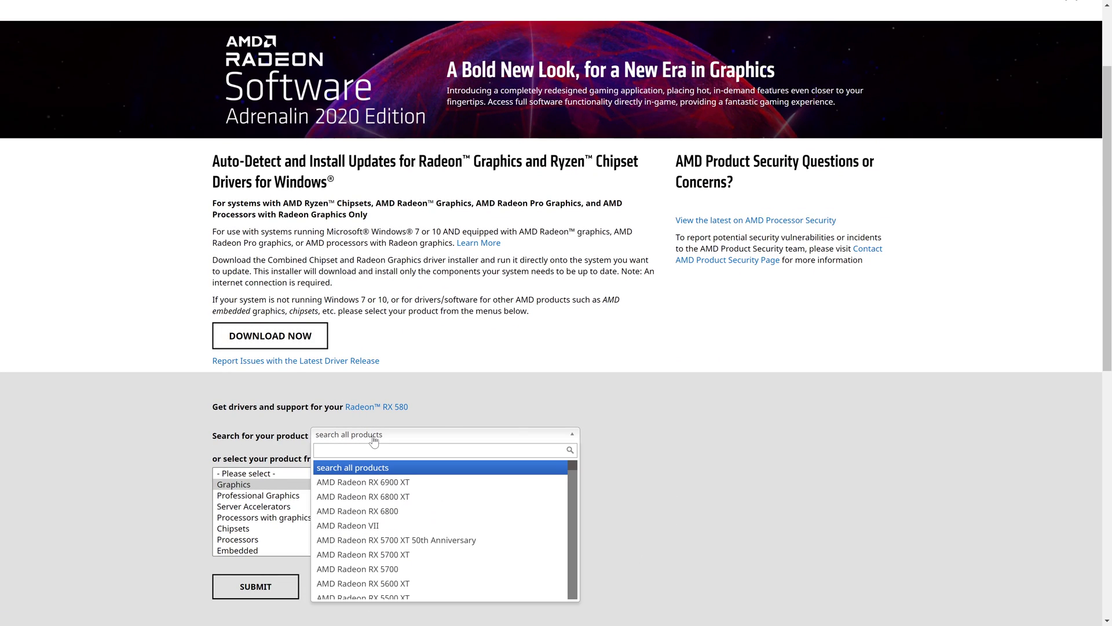
pyautogui.write('rx 5')
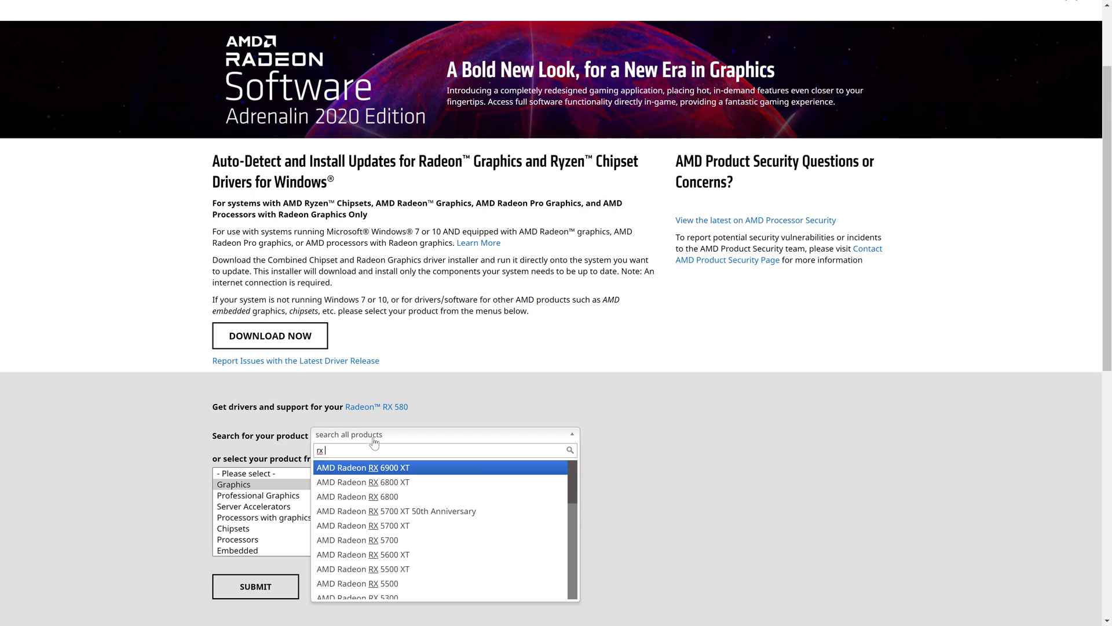
pyautogui.write('80')
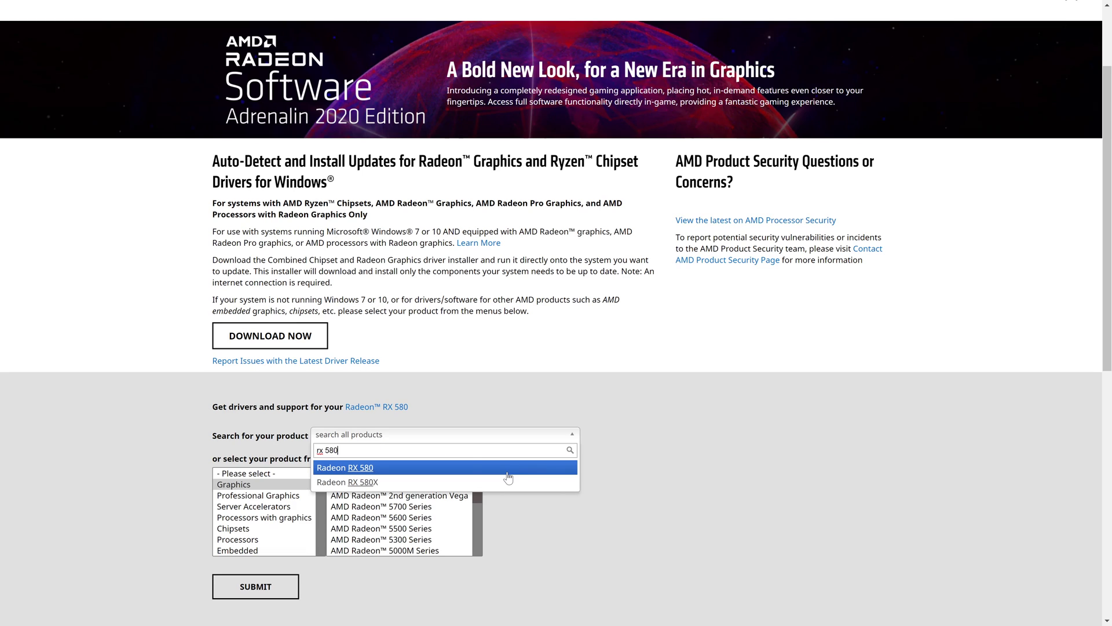
pyautogui.click(354, 468)
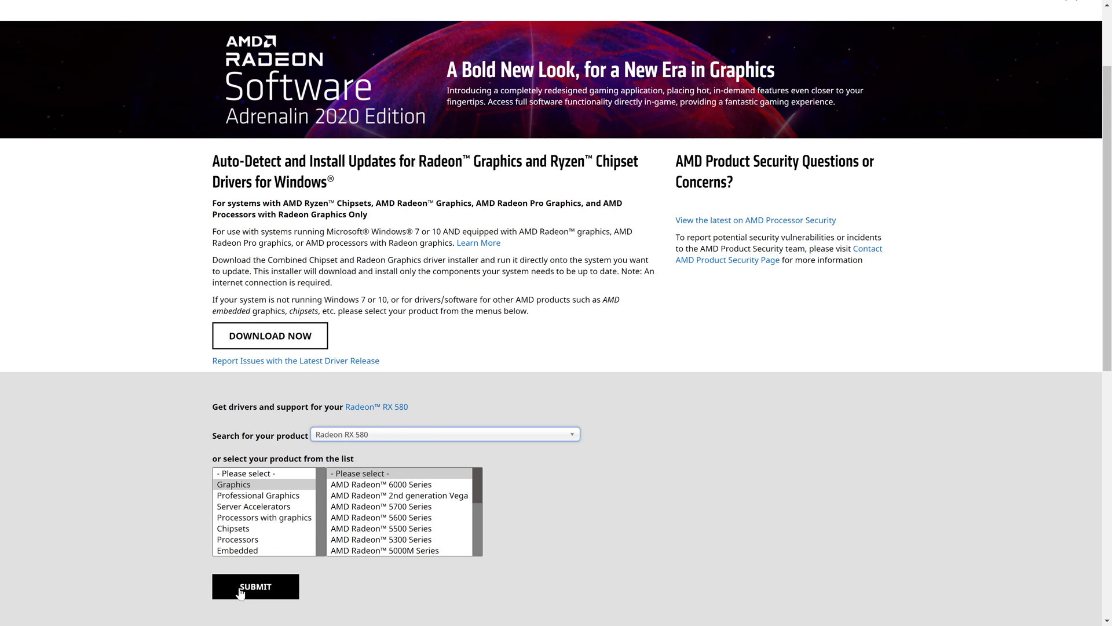
# - Select Graphics, Radeon 500 Series, Radeon RX 500 Series and Radeon RX 580 in the product list, and submit the selection
pyautogui.click(242, 486)
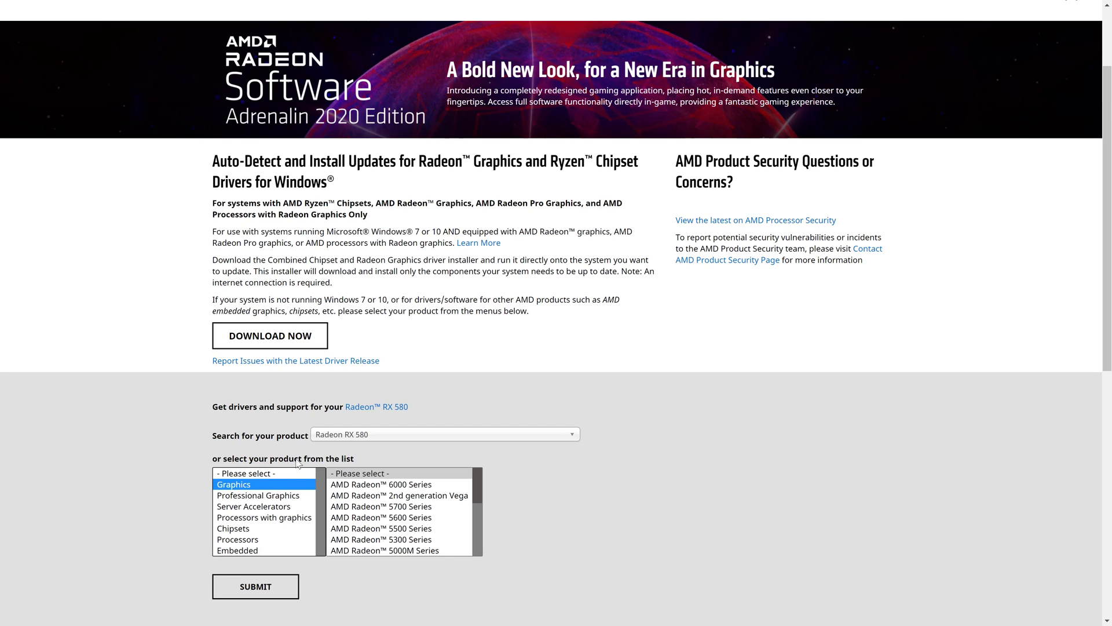
pyautogui.scroll(-5, 405, 522)
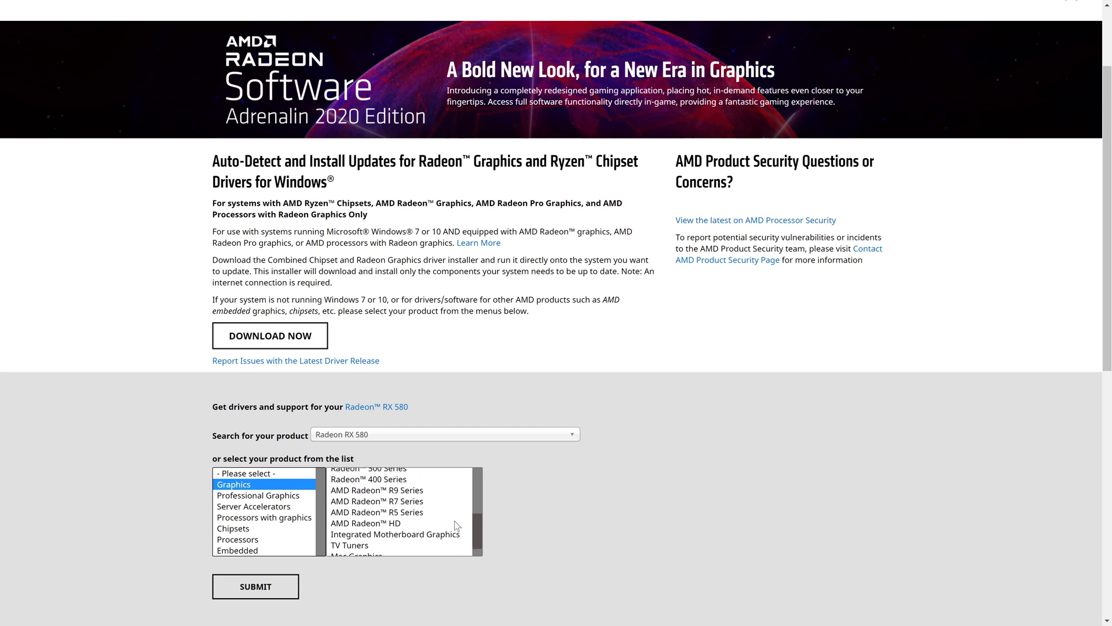
pyautogui.scroll(5, 457, 525)
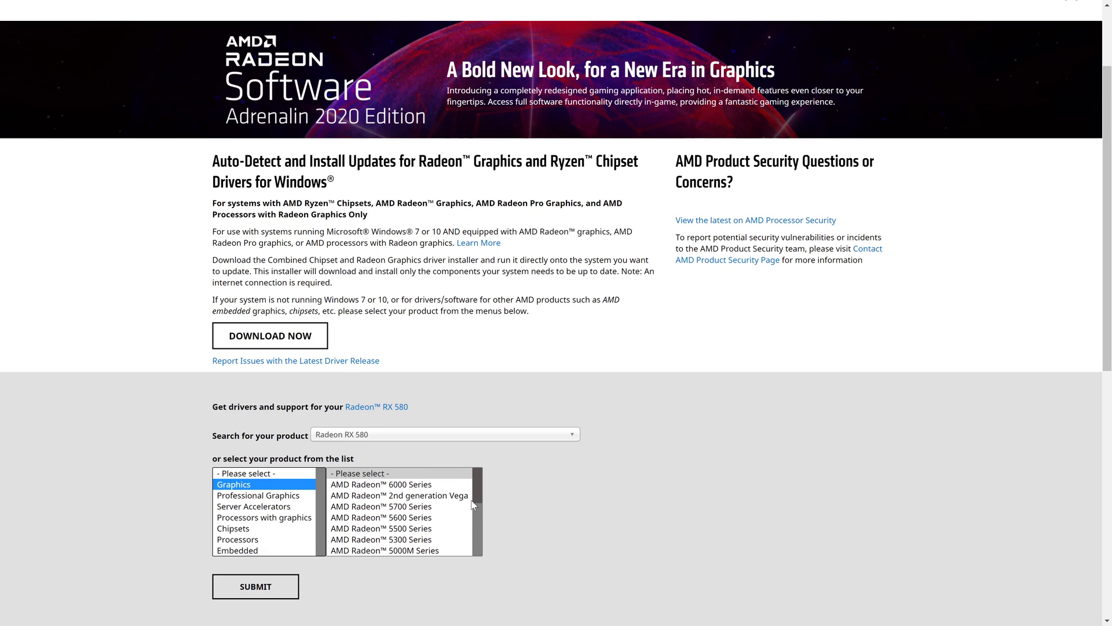
pyautogui.moveTo(479, 499); pyautogui.dragTo(482, 522)
pyautogui.click(353, 515)
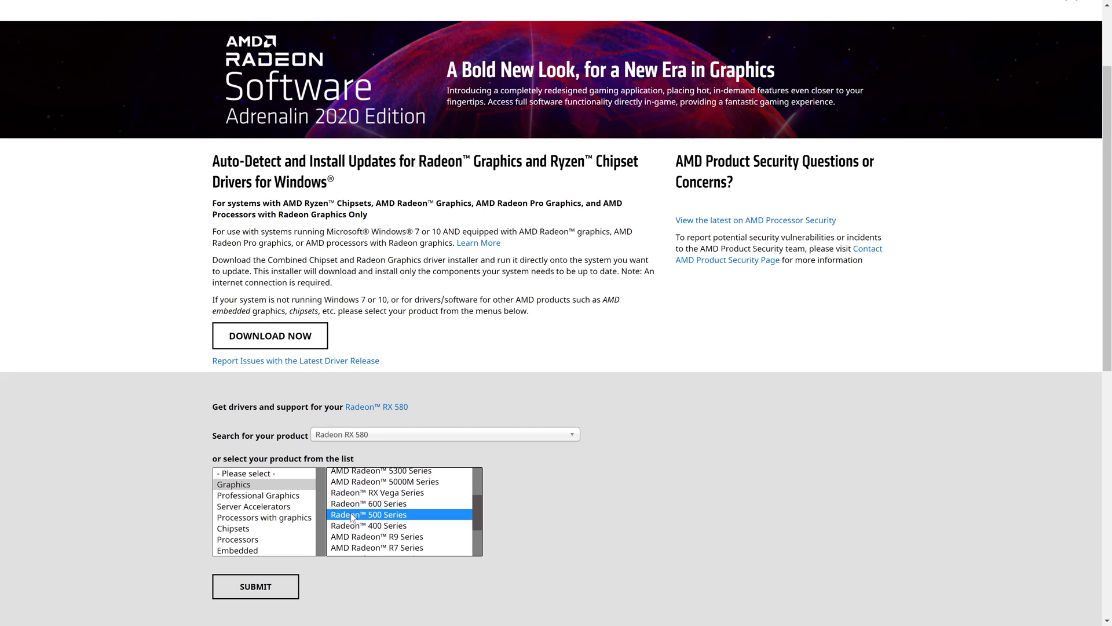
pyautogui.click(524, 497)
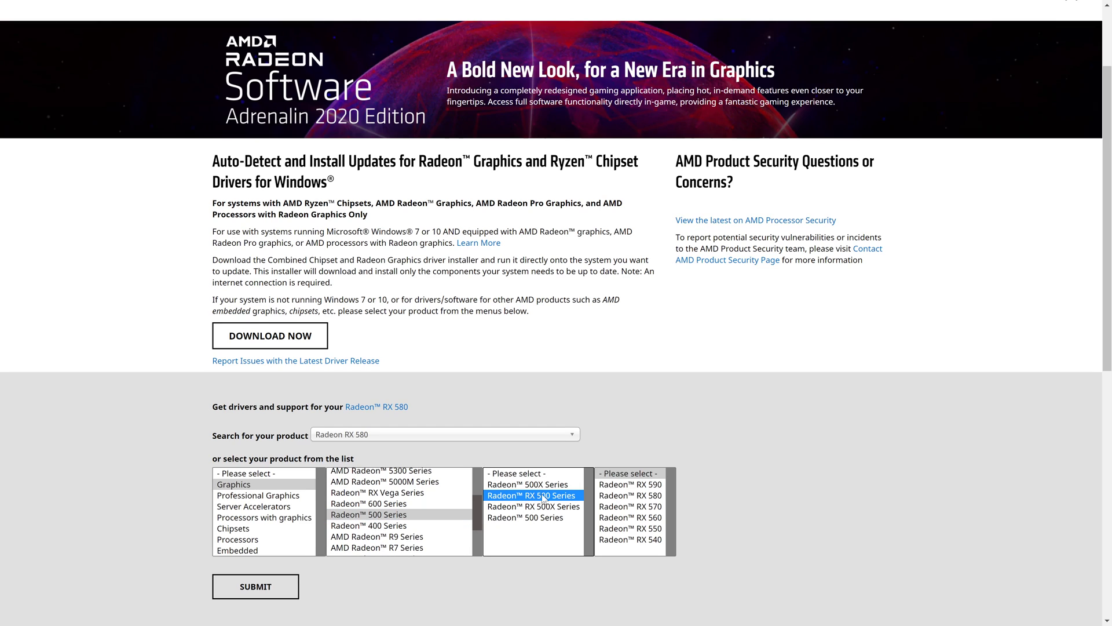
pyautogui.click(623, 497)
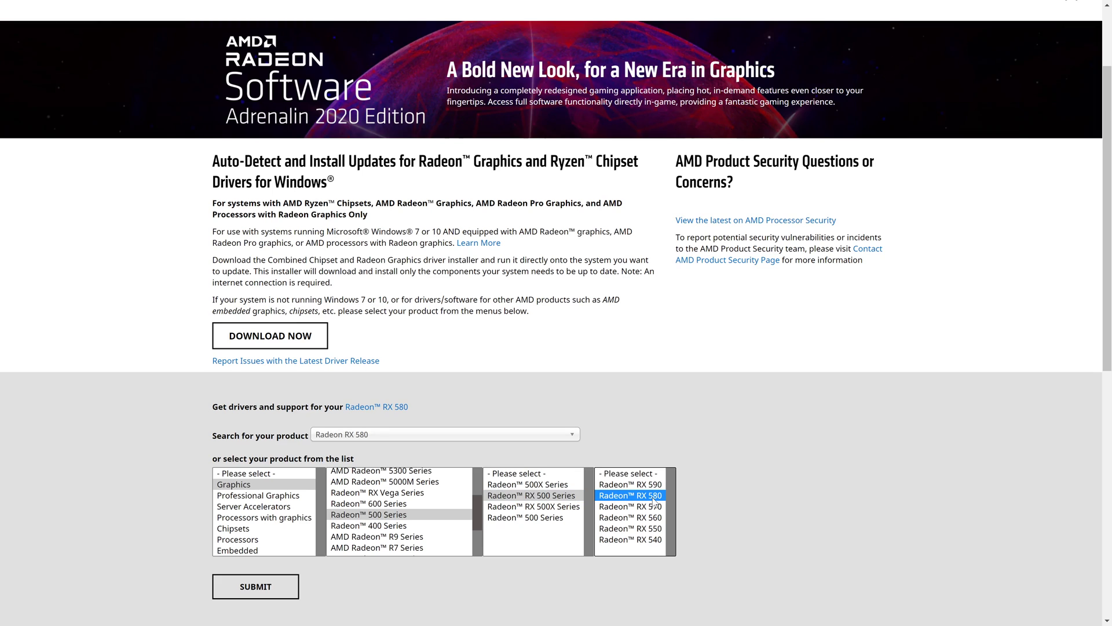
pyautogui.click(259, 591)
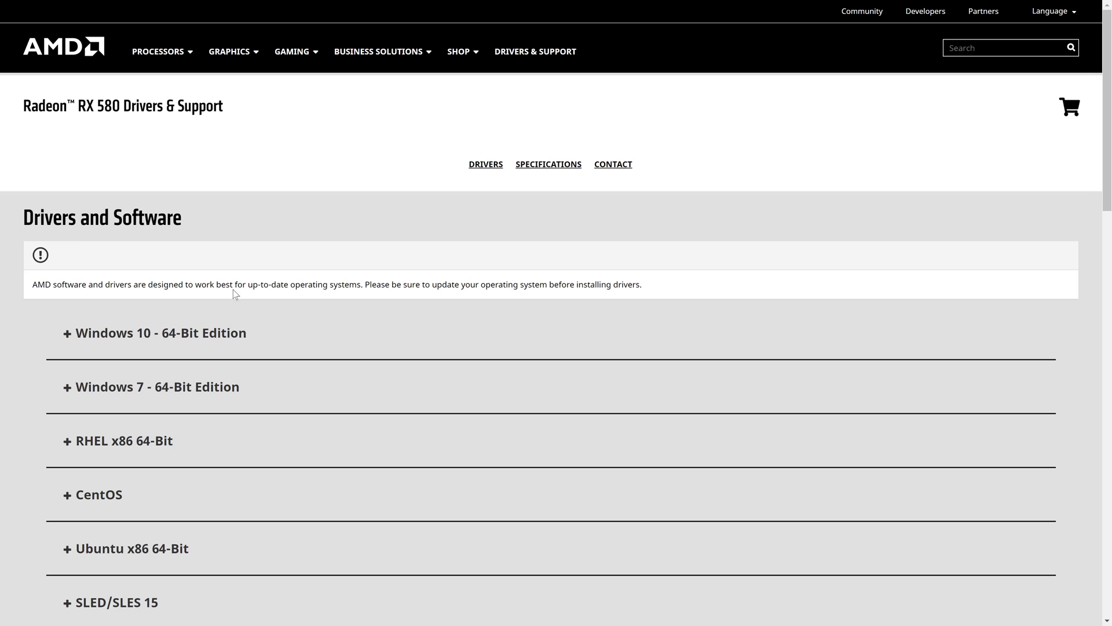
# - Expand the Windows 10 - 64-Bit Edition drivers for the Radeon RX 580 and compare the Optional and Recommended (WHQL) Radeon Software releases
pyautogui.click(171, 342)
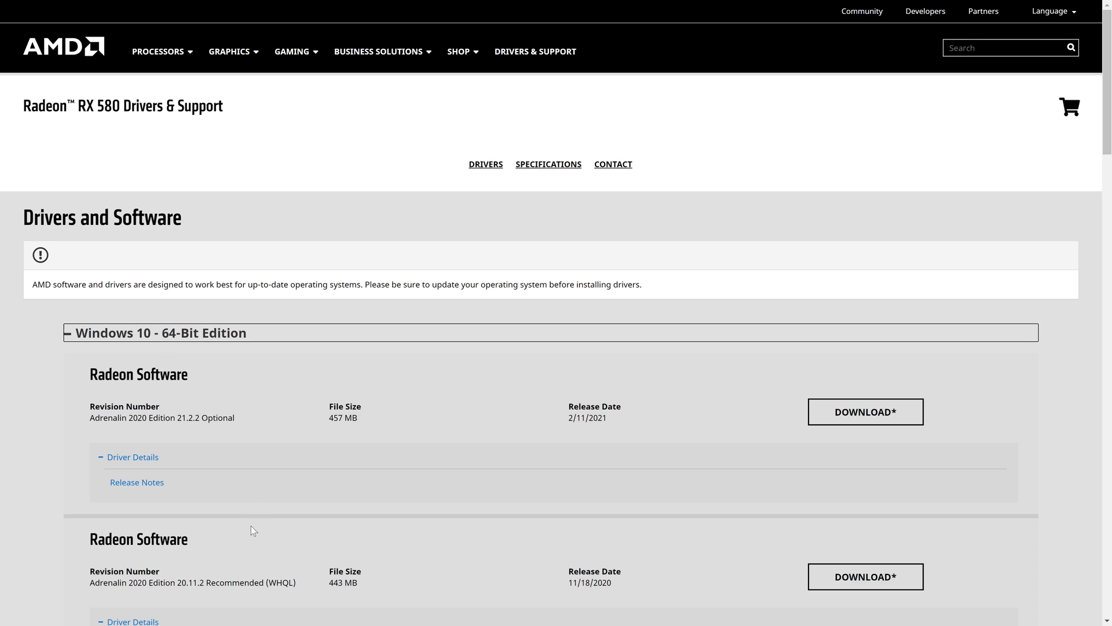
pyautogui.scroll(-3, 251, 527)
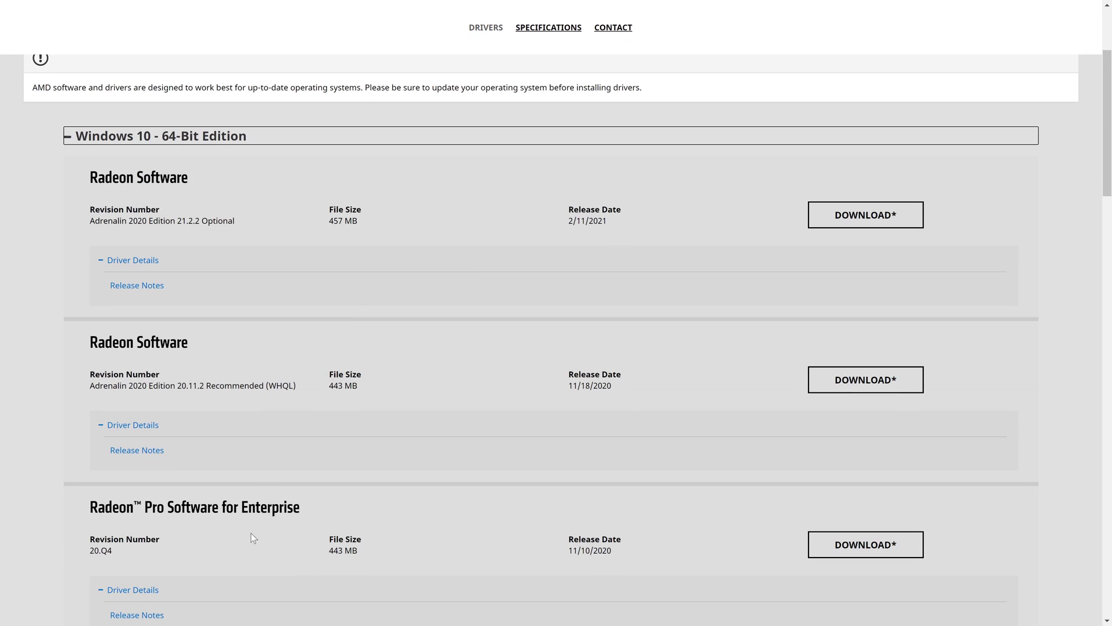
pyautogui.scroll(-1, 10, 425)
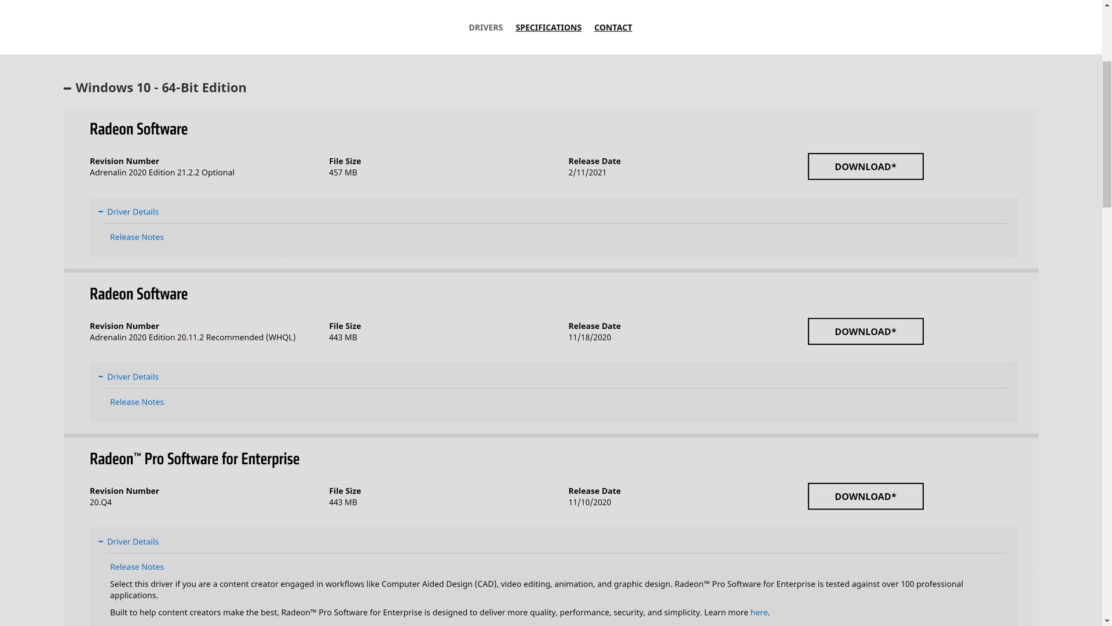
pyautogui.moveTo(206, 337); pyautogui.dragTo(264, 337)
pyautogui.click(283, 355)
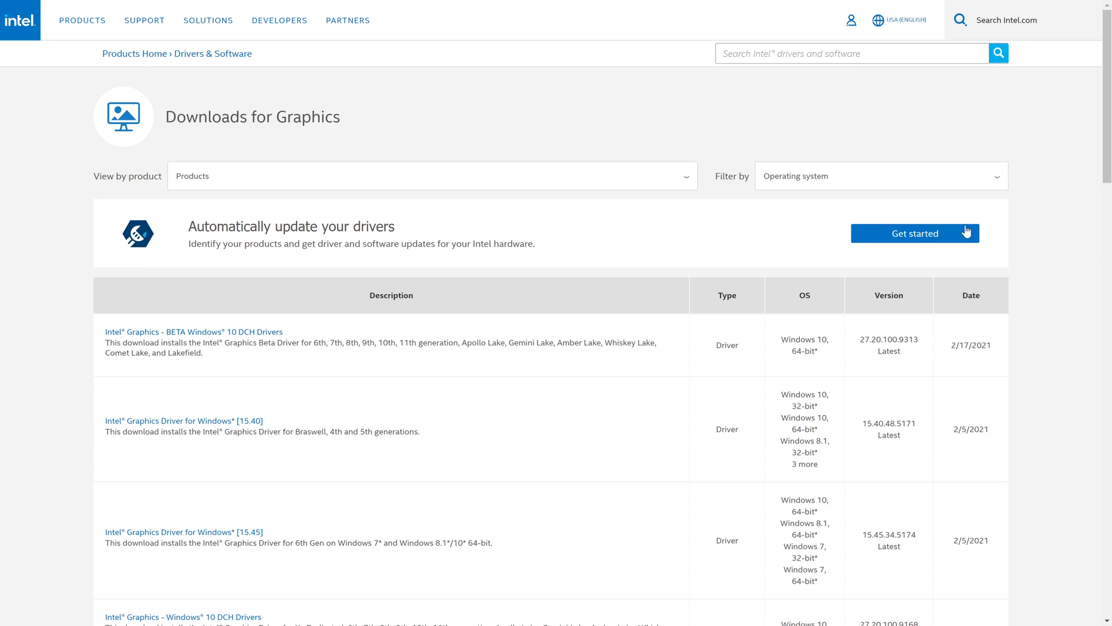
# - On Intel's Downloads for Graphics page, narrow the products to Intel HD Graphics Family
pyautogui.moveTo(164, 120); pyautogui.dragTo(352, 119)
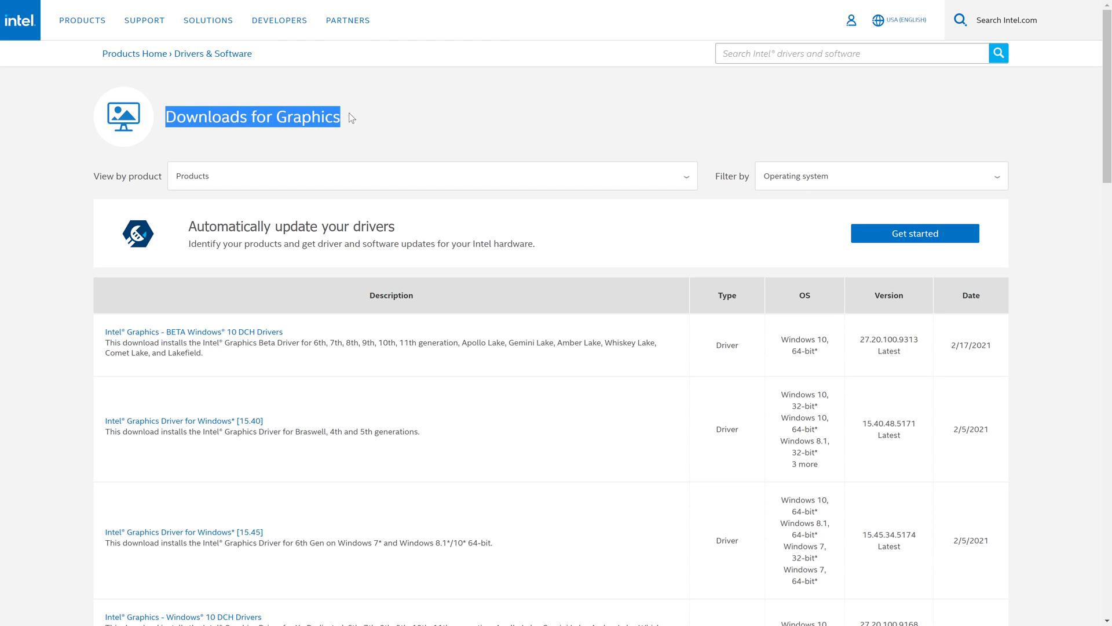
pyautogui.click(1061, 234)
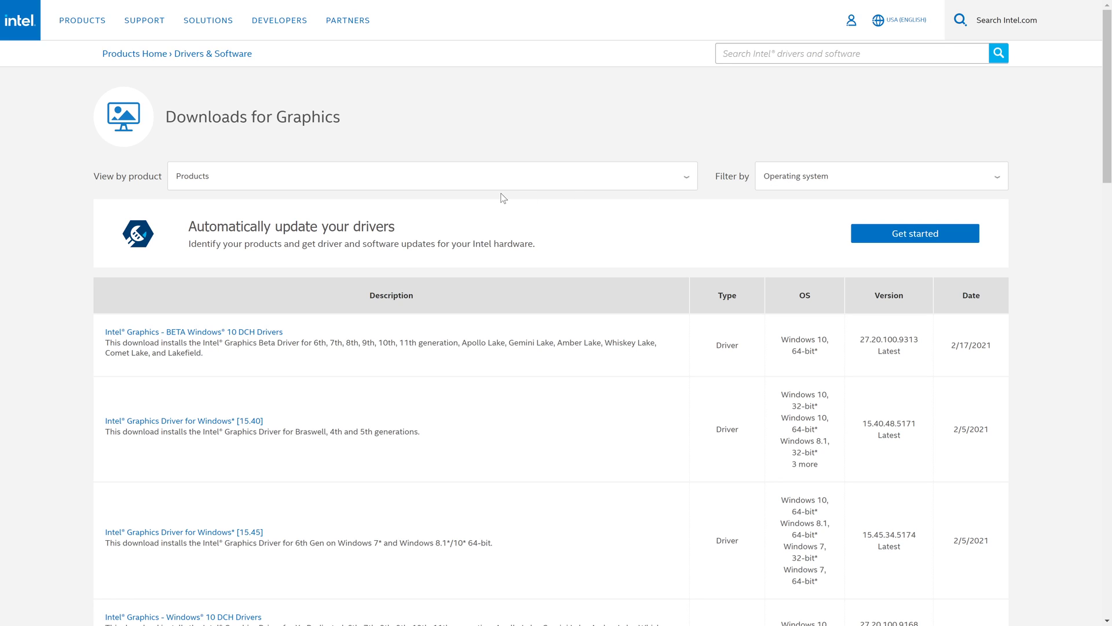
pyautogui.click(497, 178)
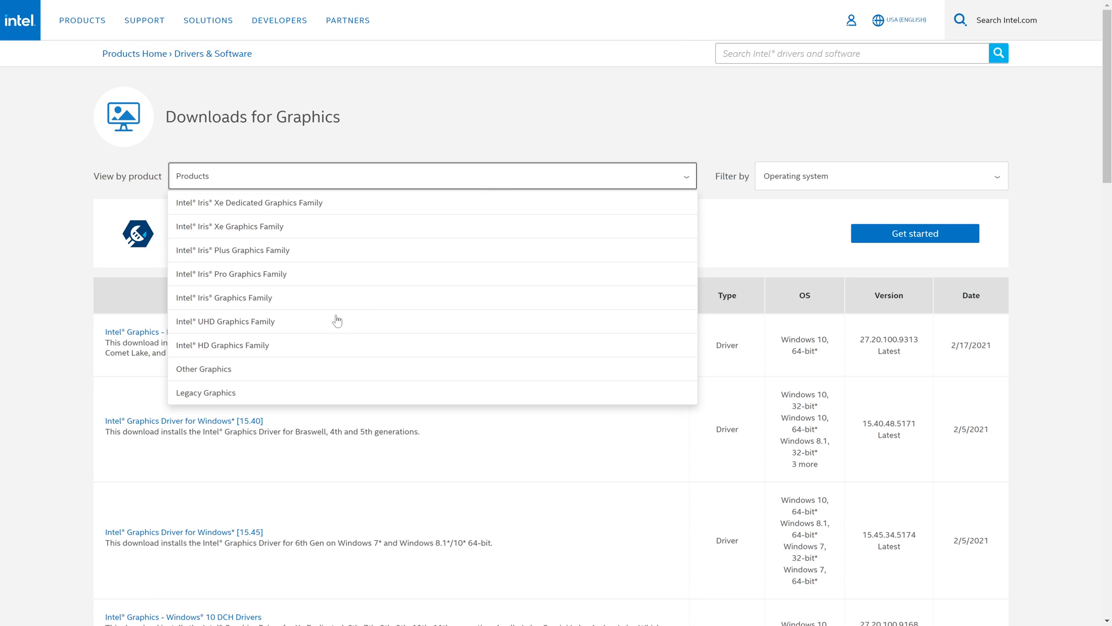
pyautogui.click(298, 346)
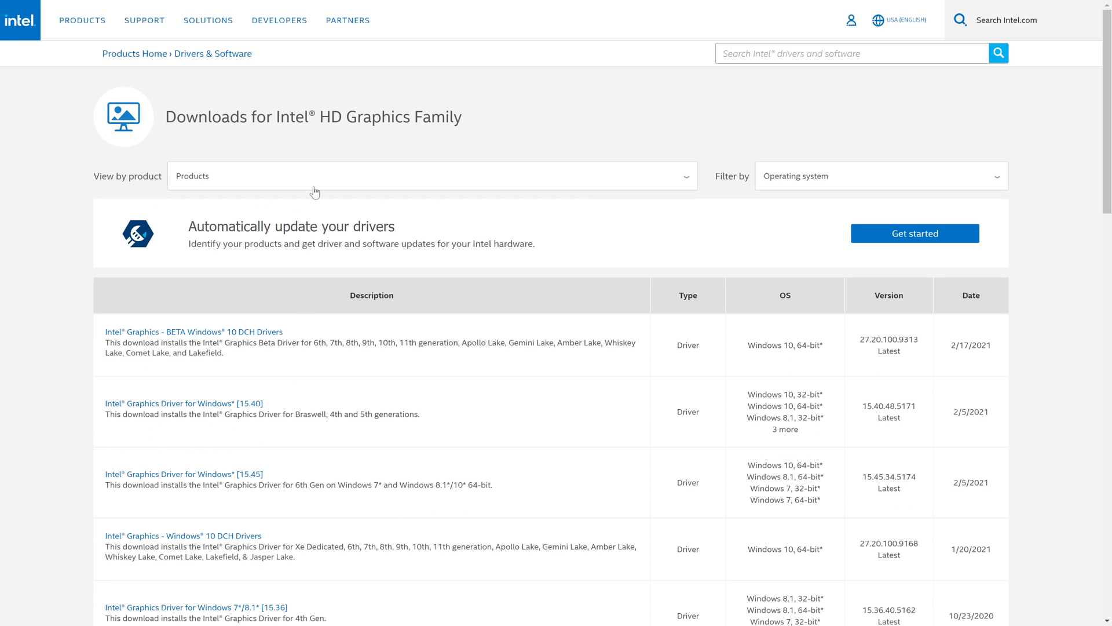
# - Choose Intel HD Graphics 500 as the product and open the Intel Graphics - Windows 10 DCH Drivers download
pyautogui.click(314, 186)
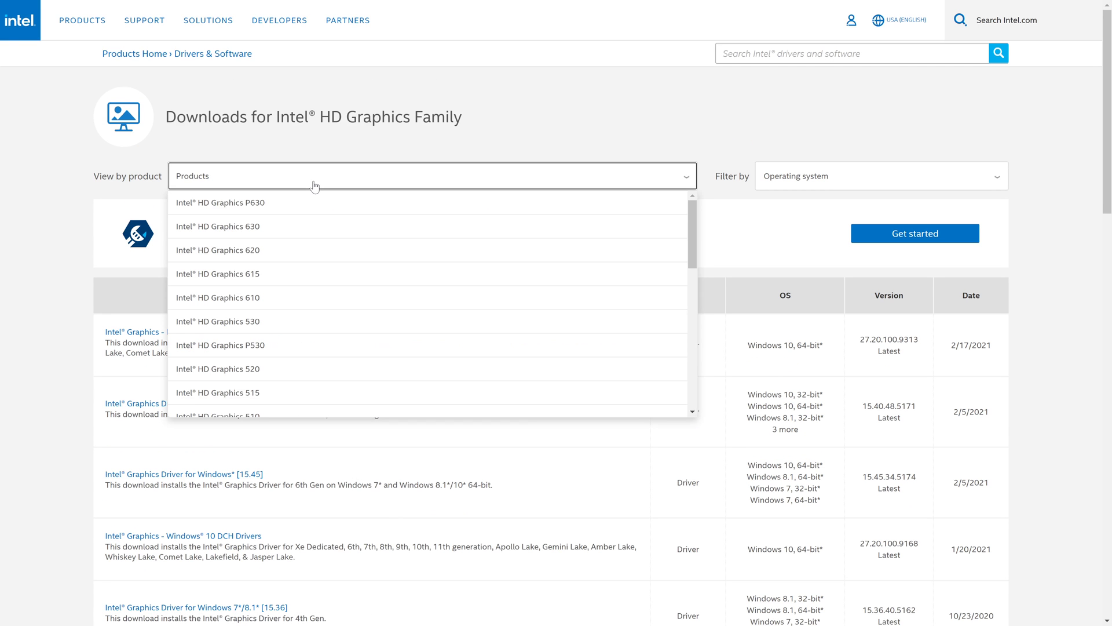
pyautogui.scroll(-2, 287, 347)
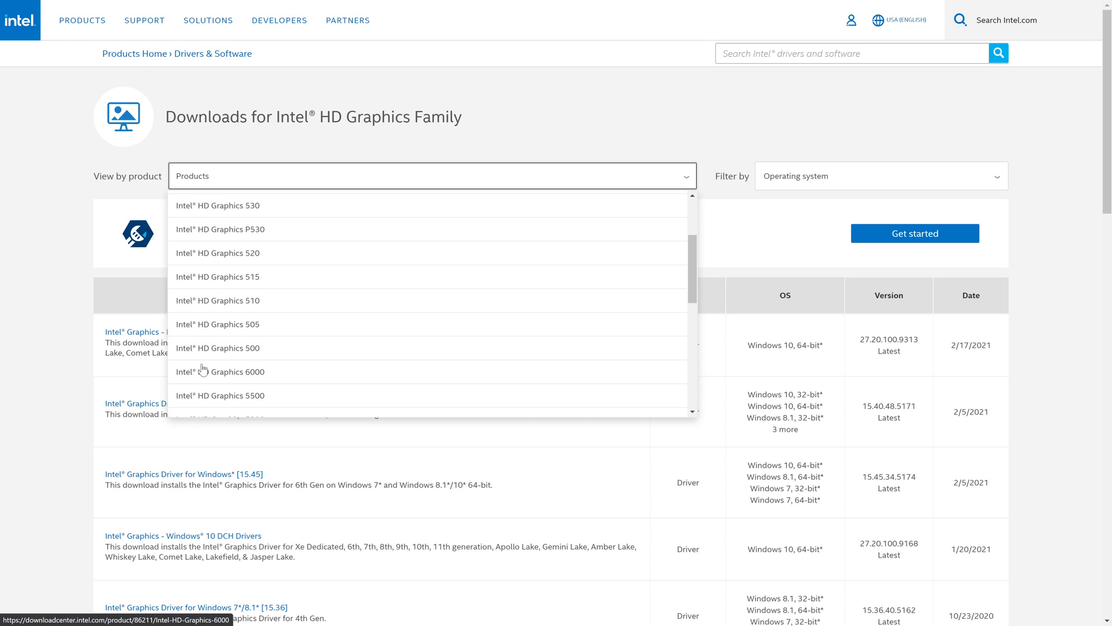
pyautogui.click(253, 349)
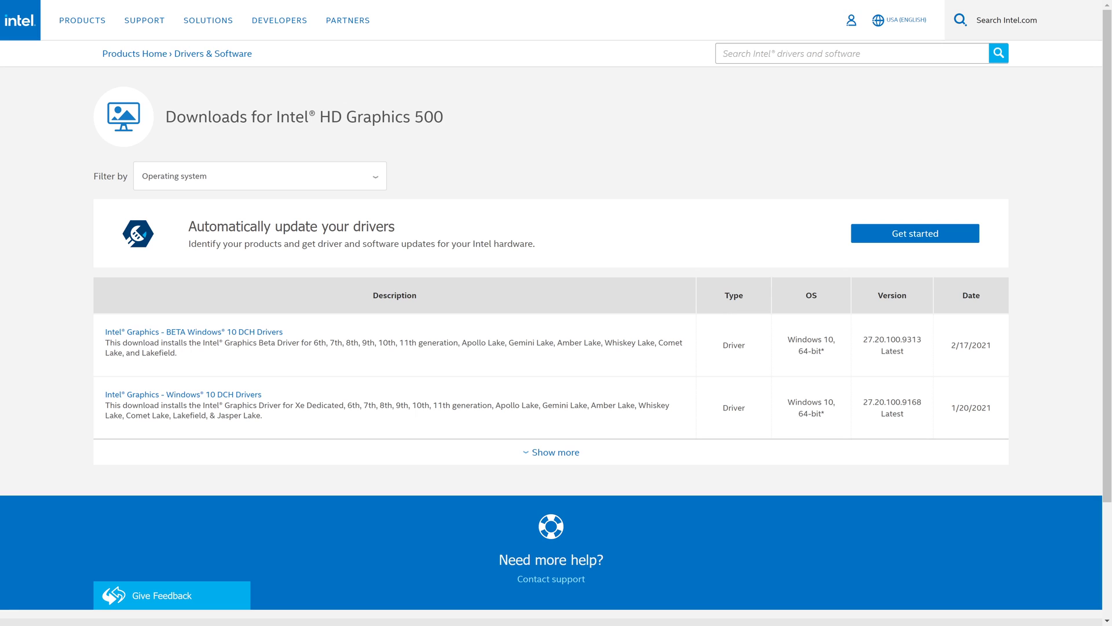
pyautogui.click(200, 396)
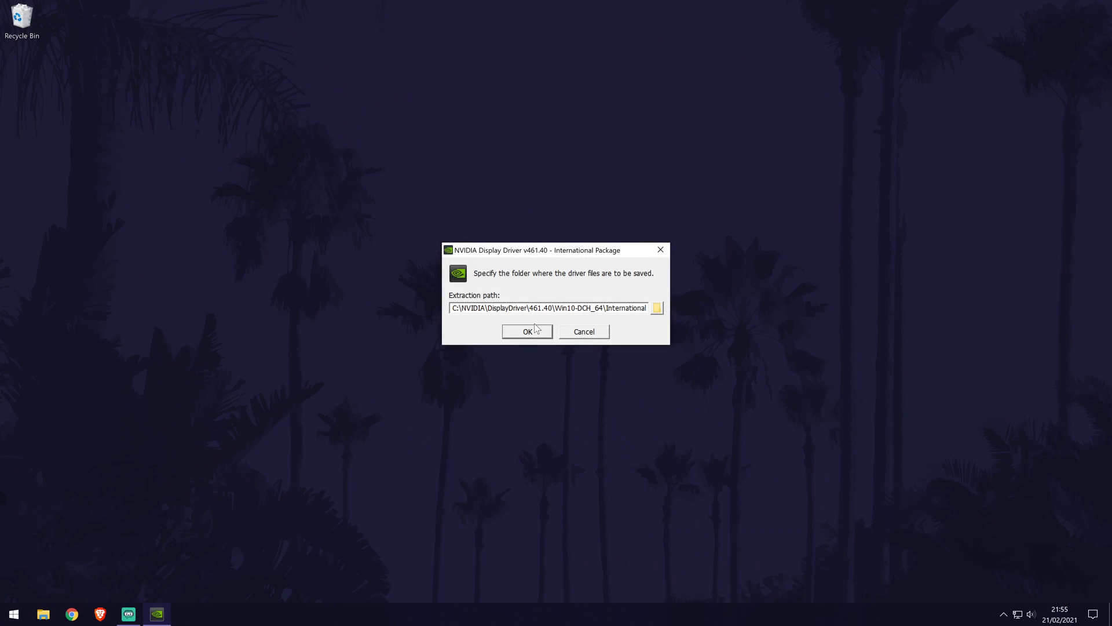
# - Extract the NVIDIA 461.40 package to the default folder, install only the NVIDIA Graphics Driver with the Express option, and close the installer
pyautogui.click(527, 331)
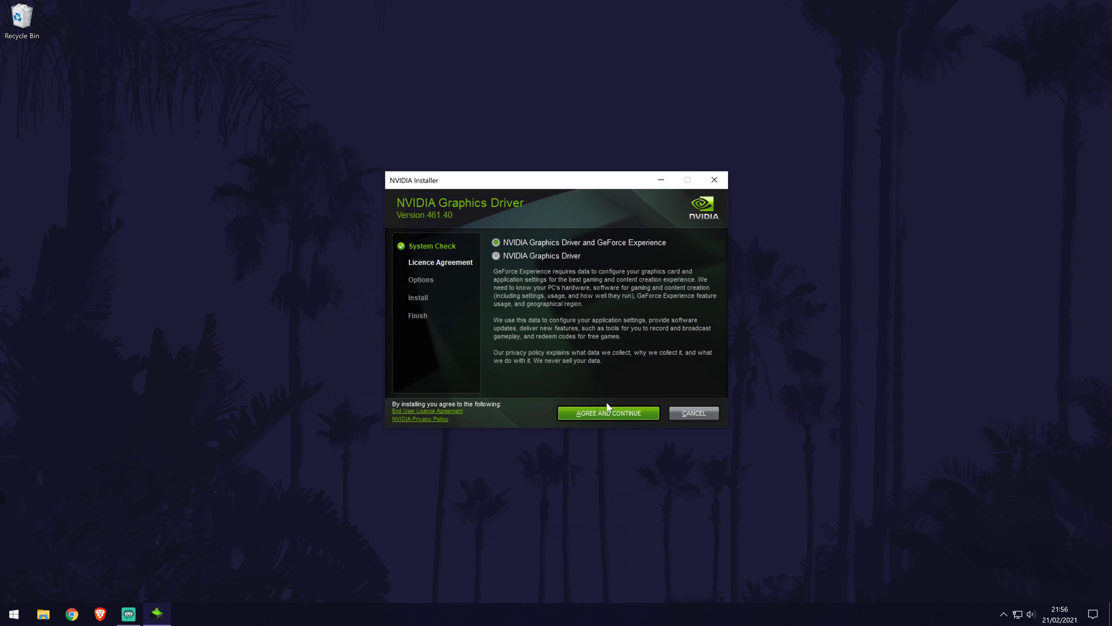
pyautogui.click(548, 255)
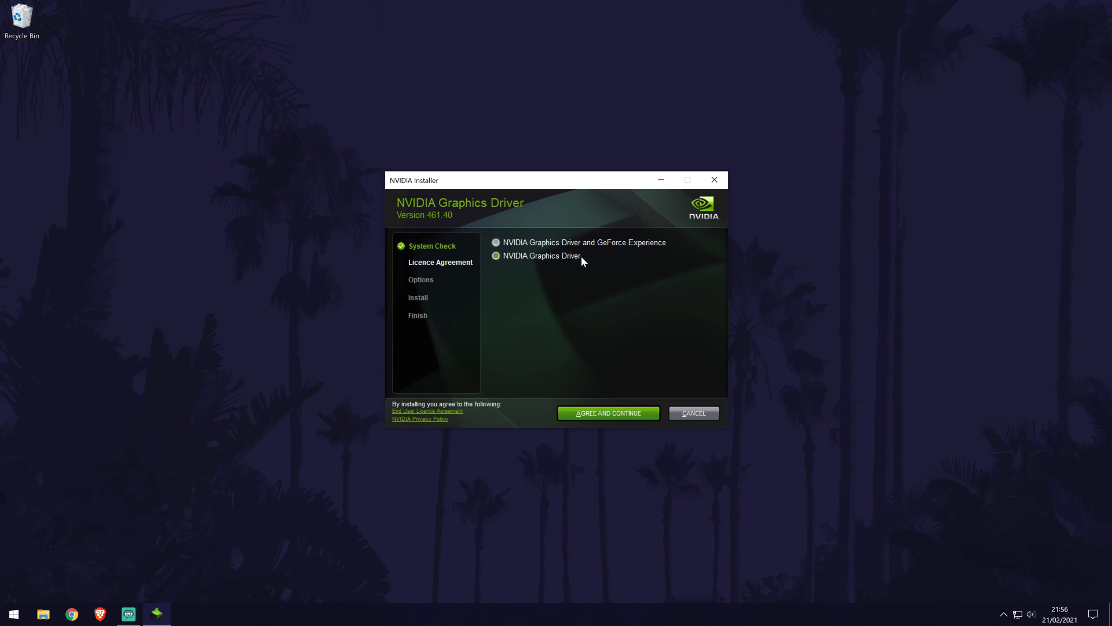
pyautogui.click(610, 414)
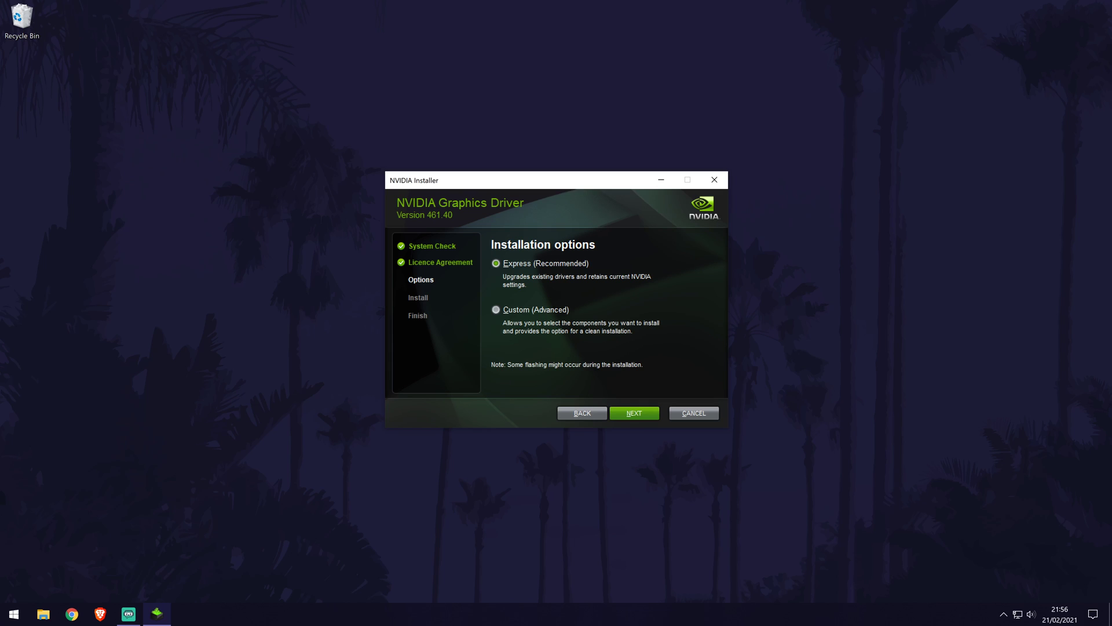
pyautogui.click(638, 413)
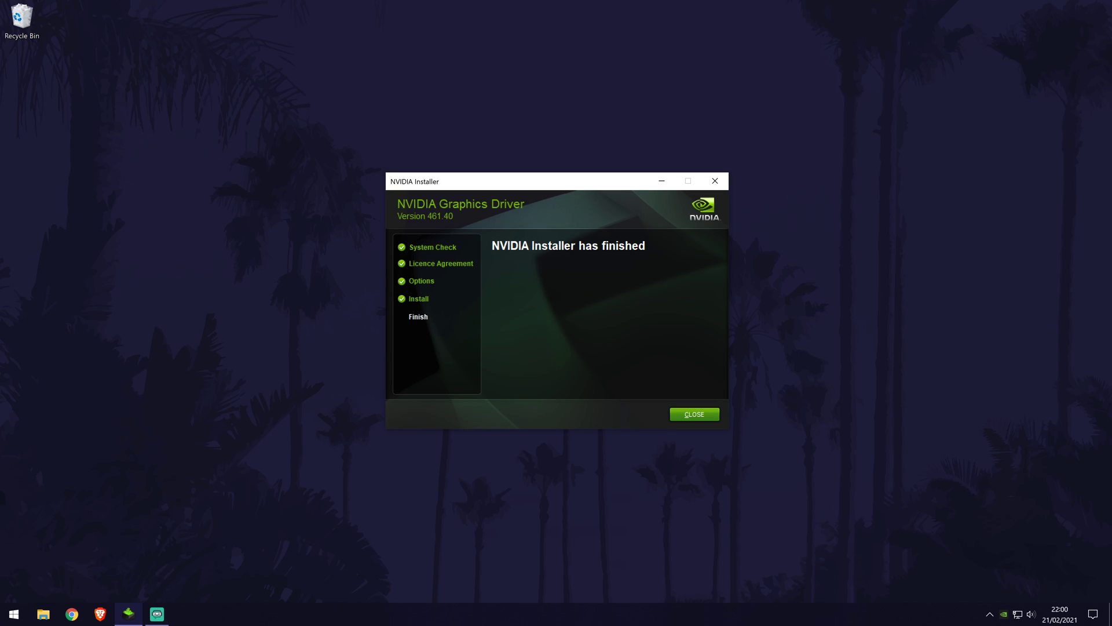
pyautogui.click(693, 414)
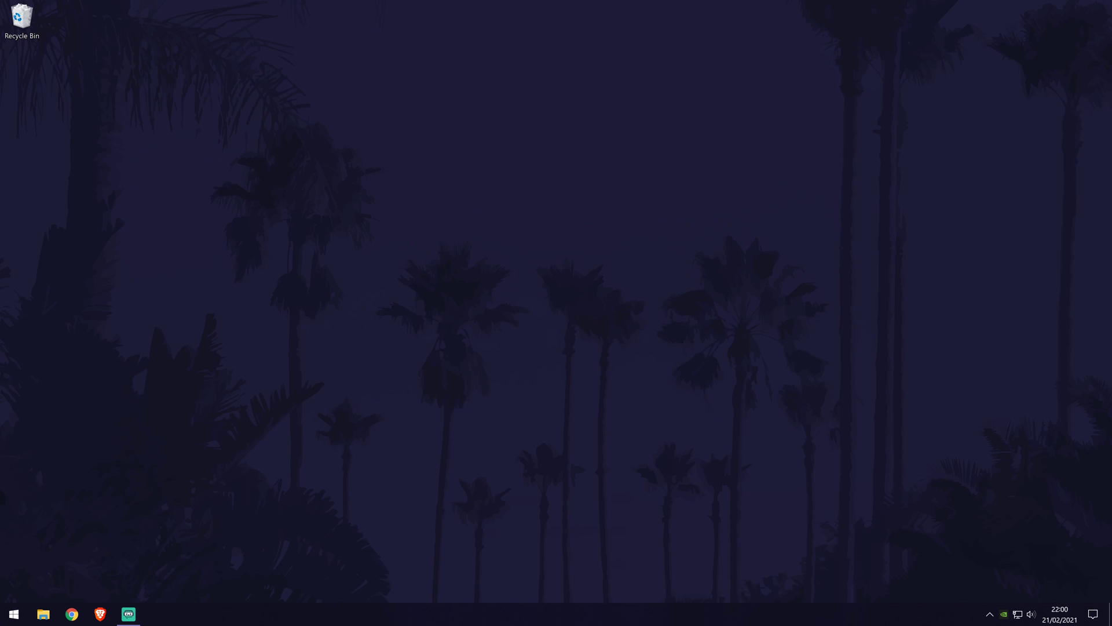